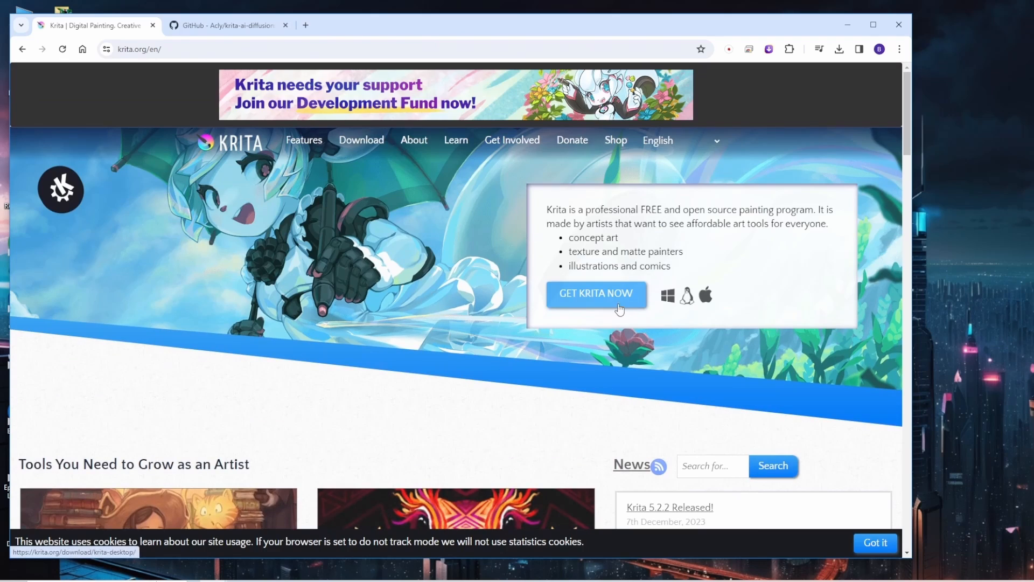
Open the desktop download page on the Krita website and minimize the Krita application window
click(595, 296)
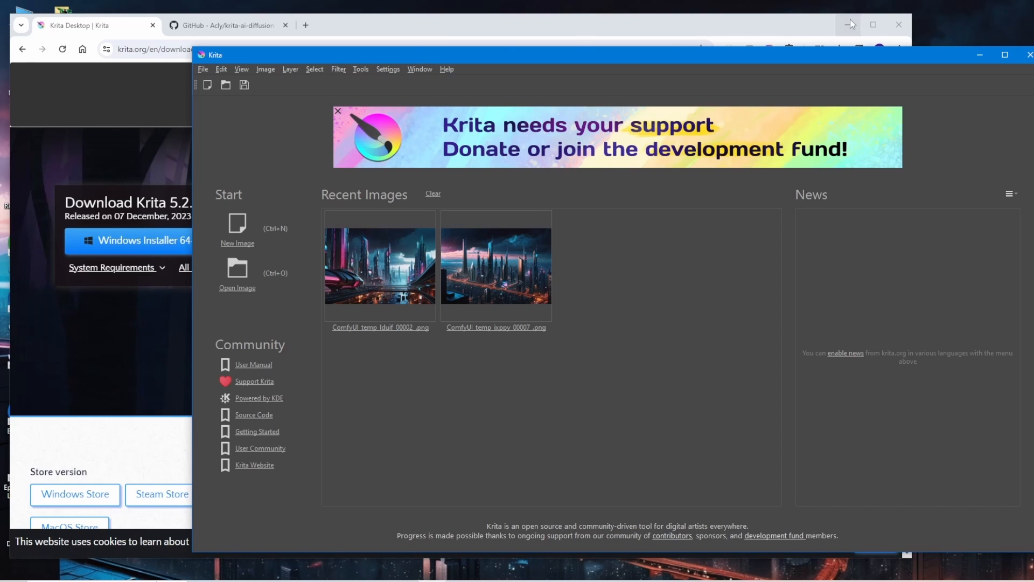
click(981, 54)
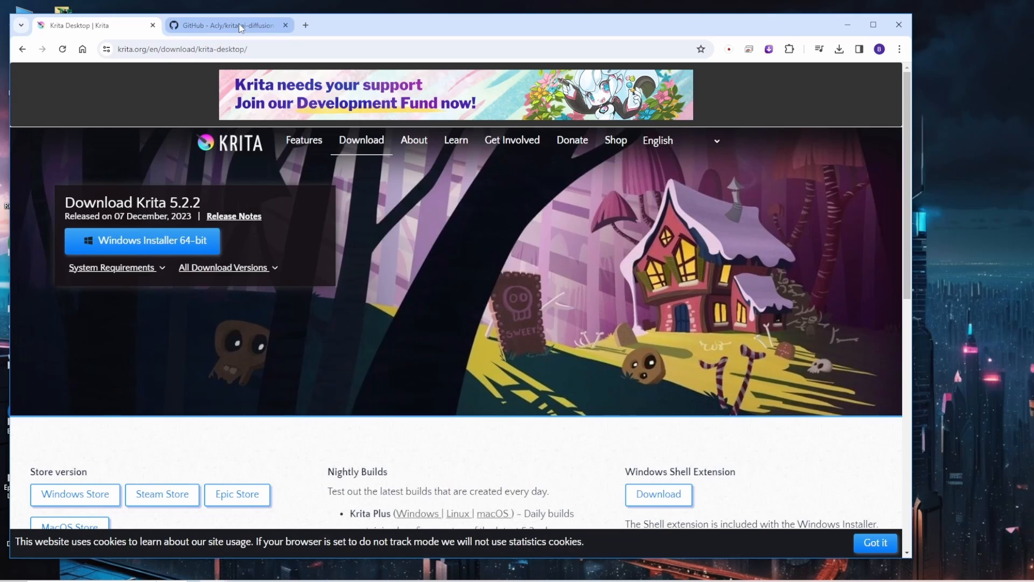
Review the krita-ai-diffusion GitHub repository page down to the Installation instructions
click(238, 27)
scroll(696, 174, up, 10)
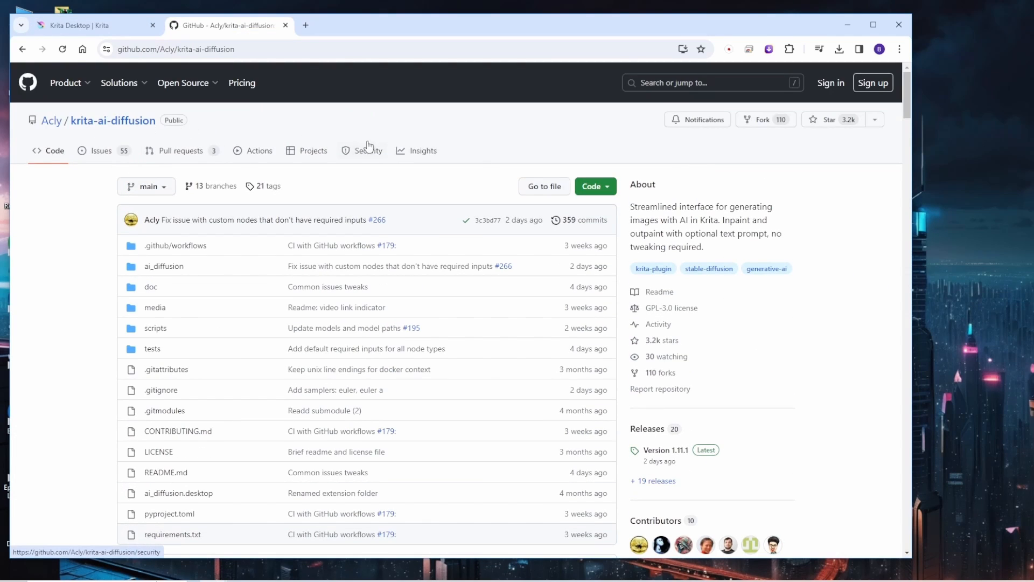
click(270, 54)
click(359, 115)
scroll(261, 259, down, 4)
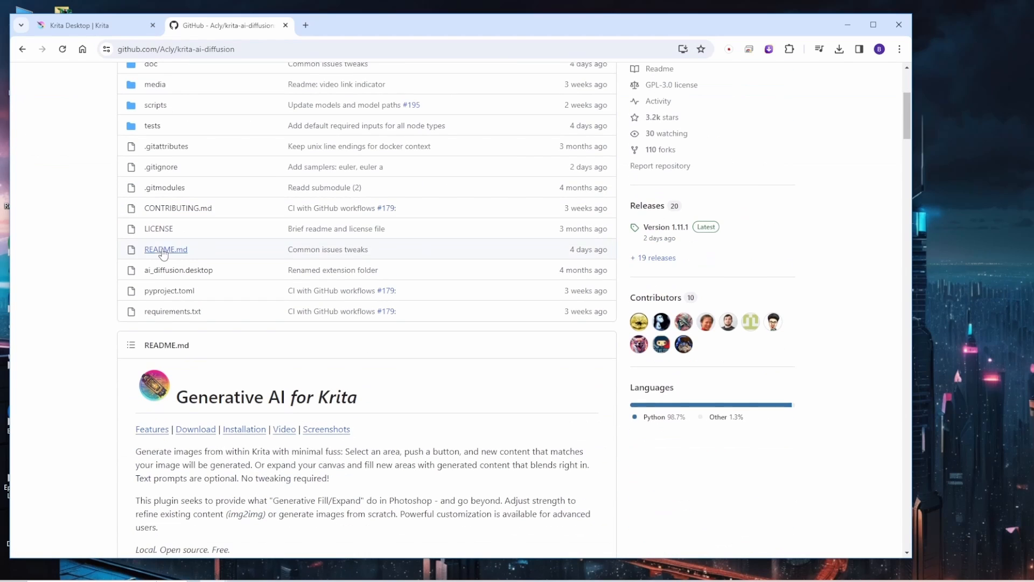
scroll(164, 250, up, 4)
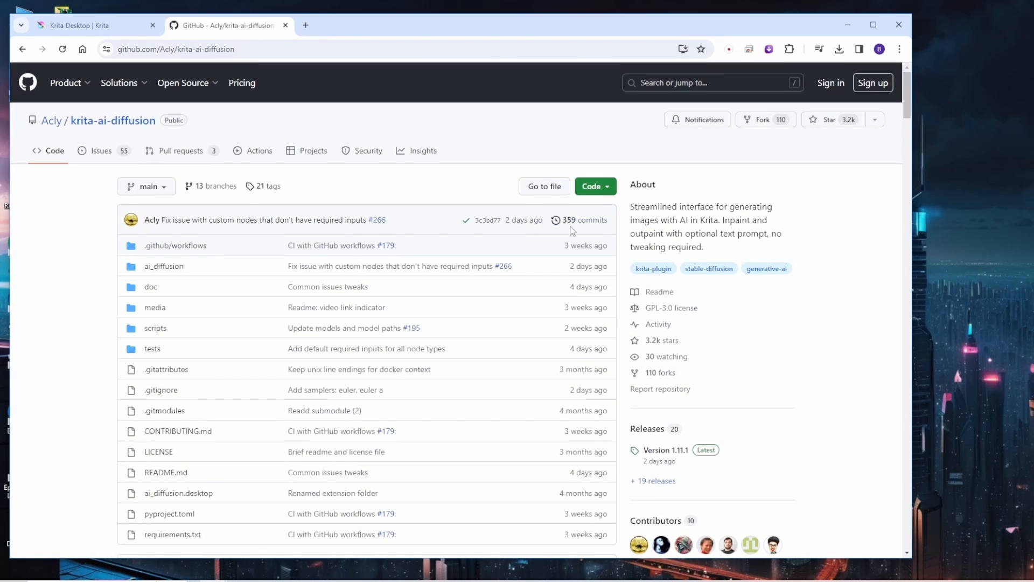
scroll(574, 232, down, 10)
scroll(574, 234, down, 15)
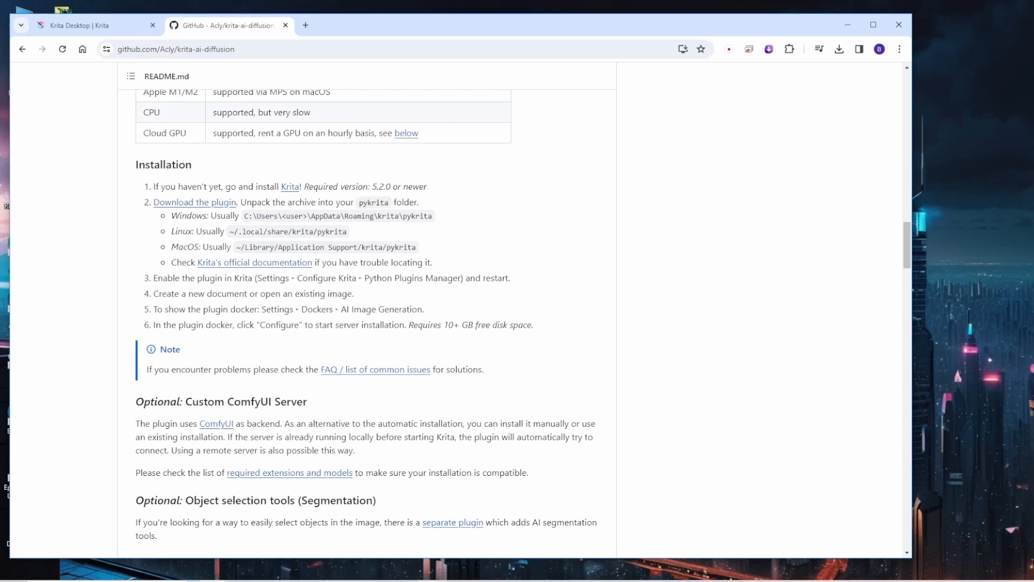
Check the installed version in Krita's About dialog and return to the plugin's installation instructions in the browser
click(432, 581)
click(447, 69)
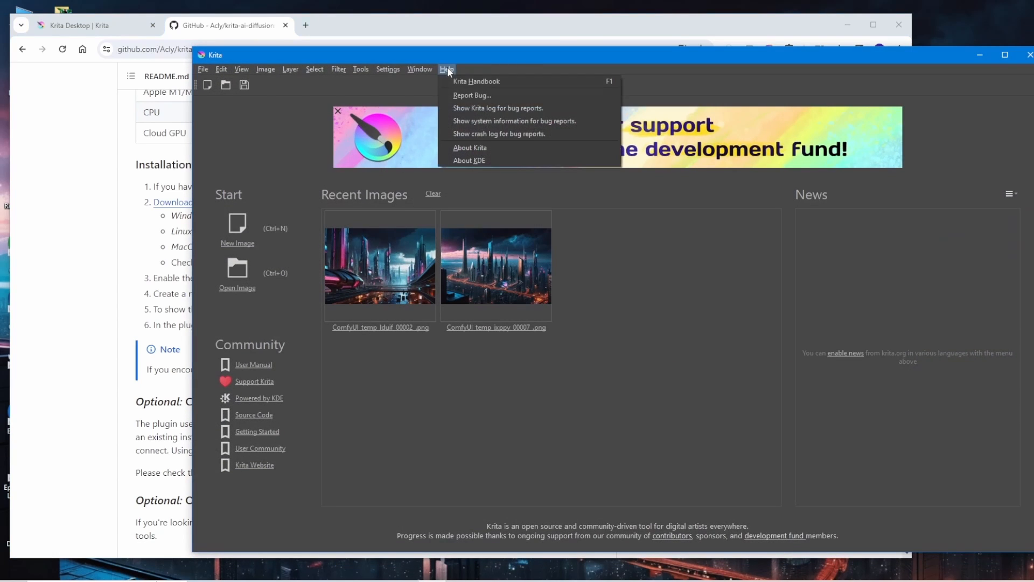
click(466, 147)
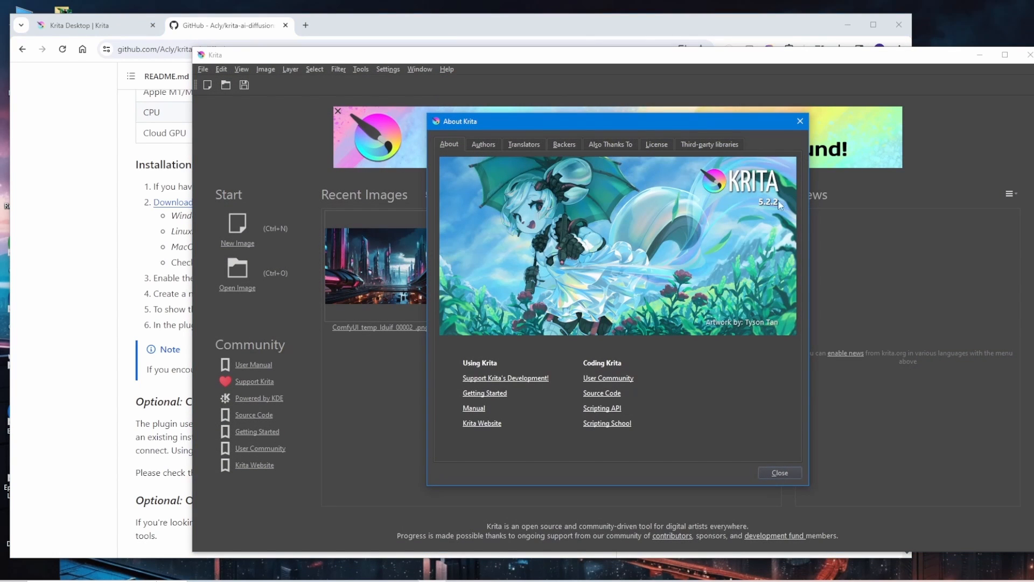
click(800, 120)
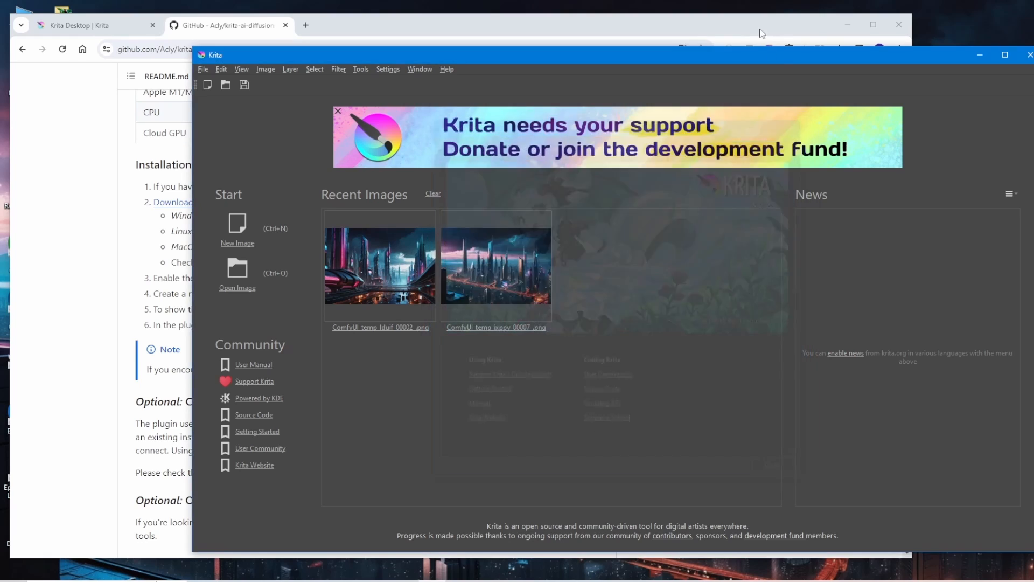
click(749, 28)
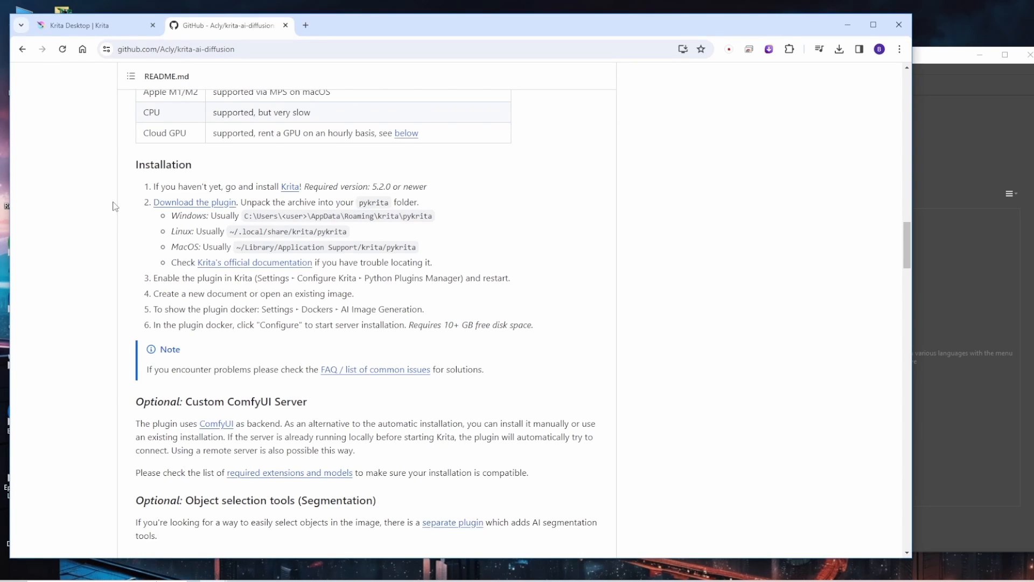
Open the AppData\Roaming\krita\pykrita folder in File Explorer from the copied Windows path, replacing the <user> placeholder with the Windows user name
drag(244, 216, 434, 216)
key(ctrl+c)
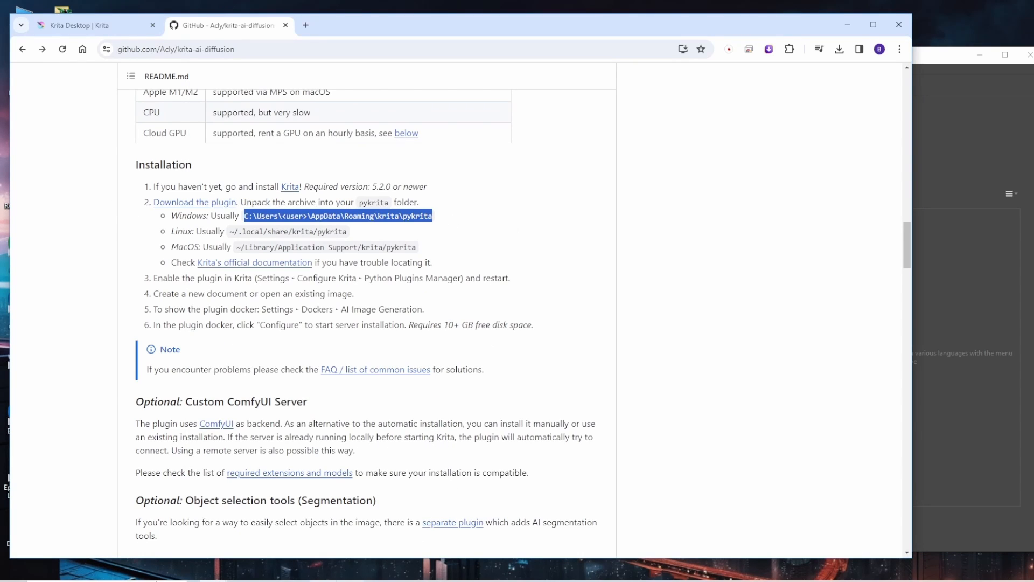
click(296, 580)
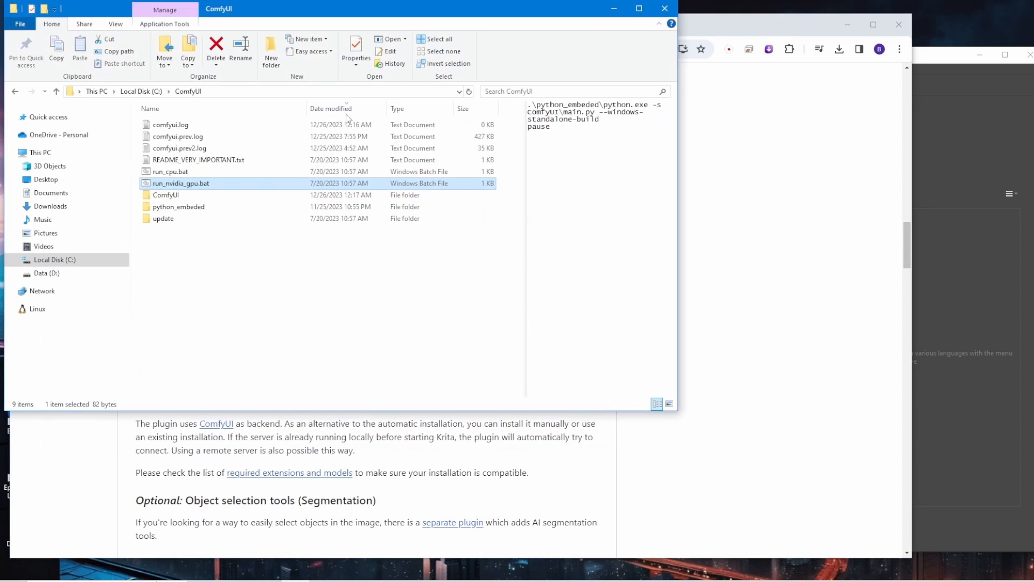
click(311, 94)
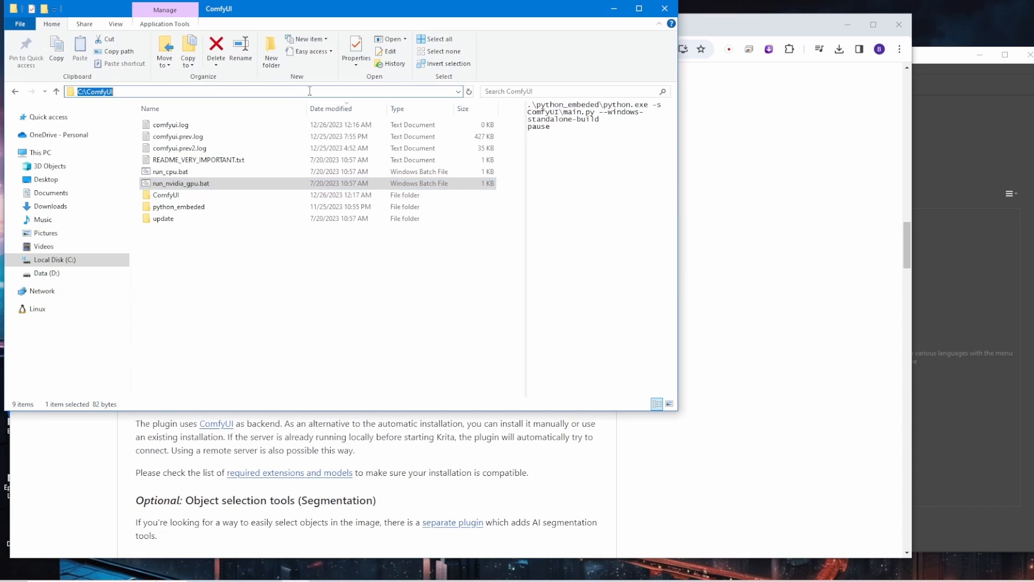
key(ctrl+v)
drag(123, 92, 106, 92)
key(BackSpace)
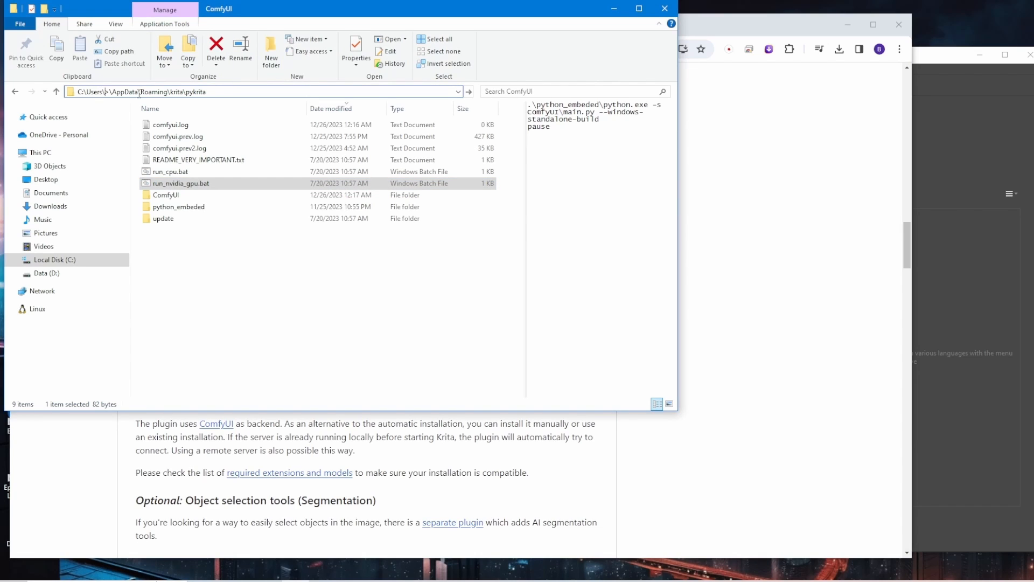
key(Delete)
text(Ben)
key(Return)
click(197, 127)
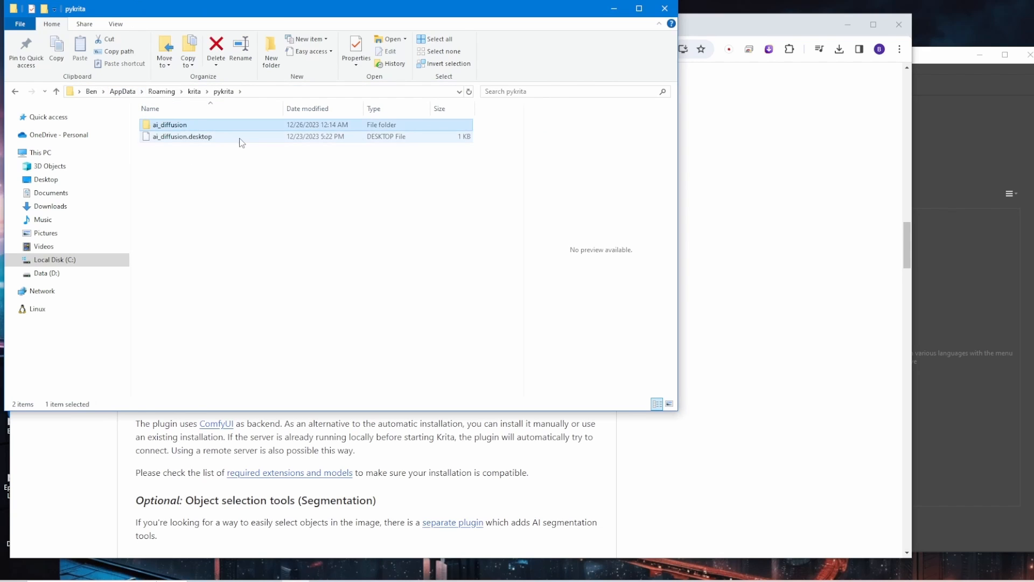
drag(411, 15, 546, 76)
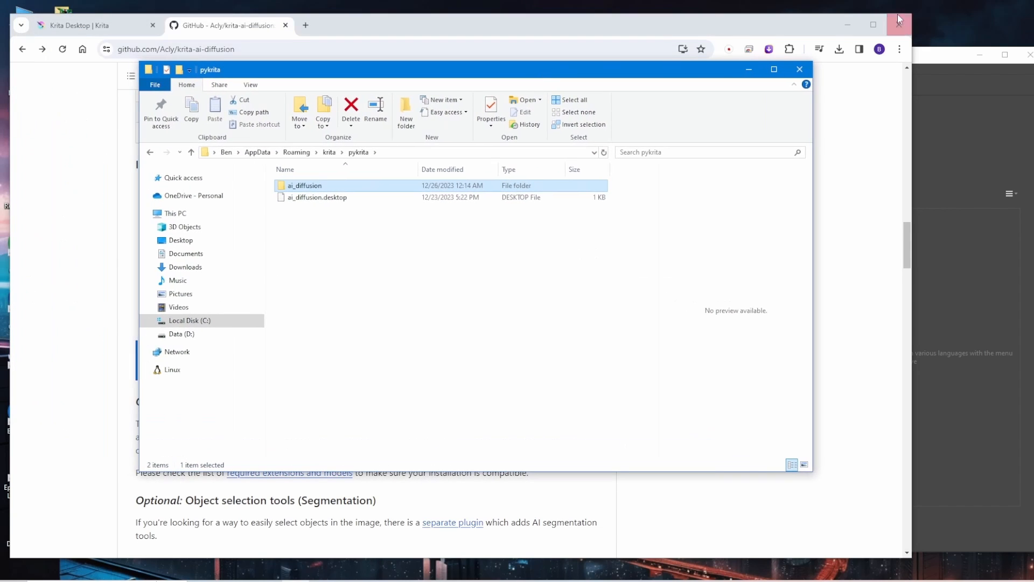
Open the krita_ai_diffusion-1.11.1.zip archive from the desktop in WinRAR and select within its ai_diffusion contents
click(848, 24)
double_click(76, 247)
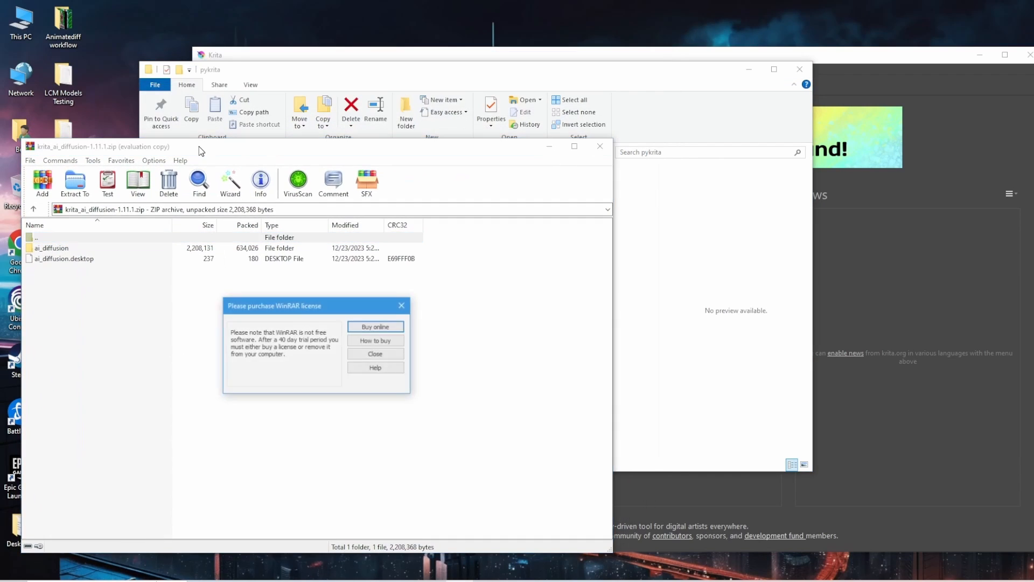
click(408, 304)
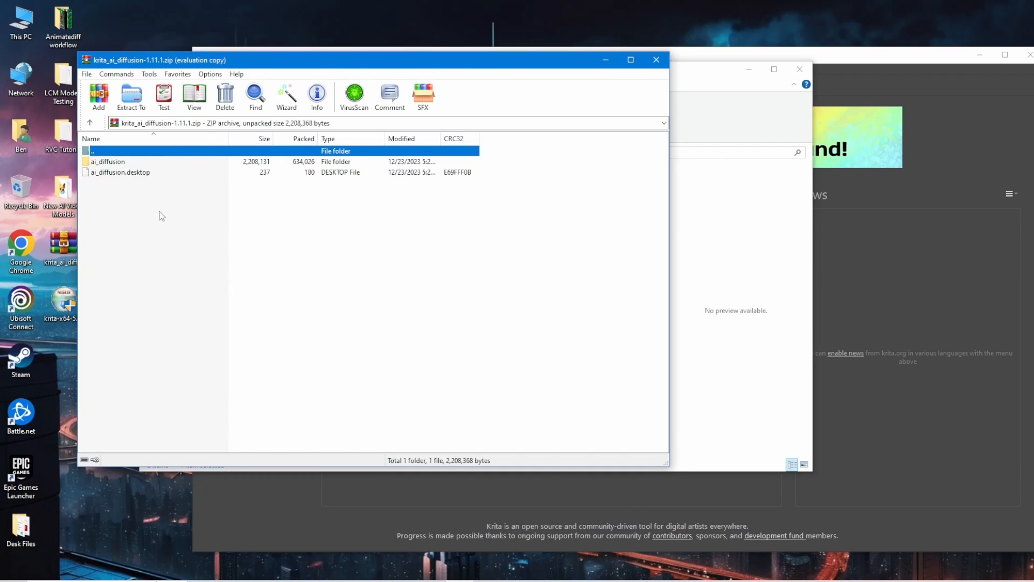
drag(243, 61, 178, 67)
click(108, 220)
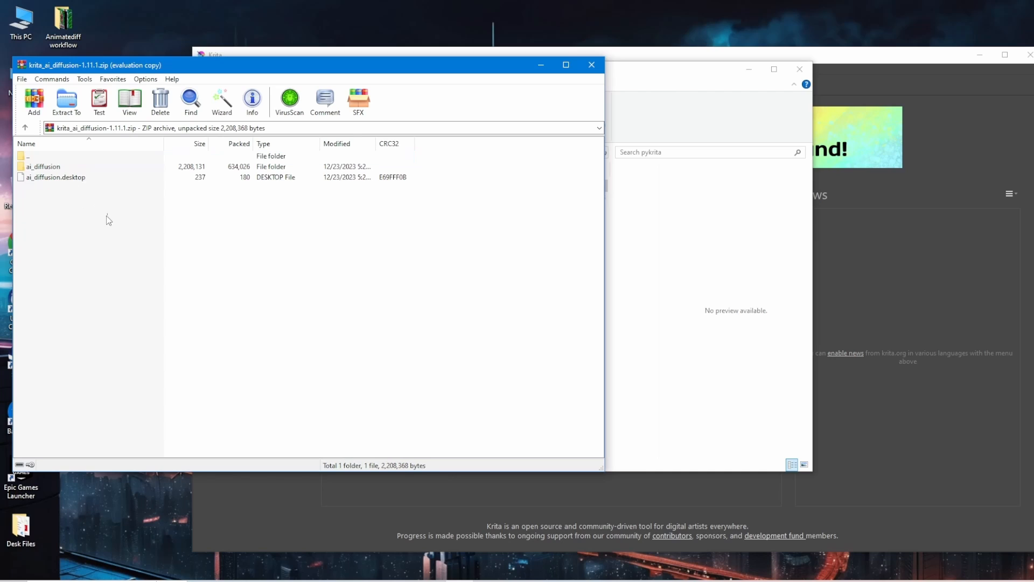
drag(107, 214, 24, 173)
Check the pykrita folder's path and contents beside the archive, and close both the archive and folder windows
click(707, 233)
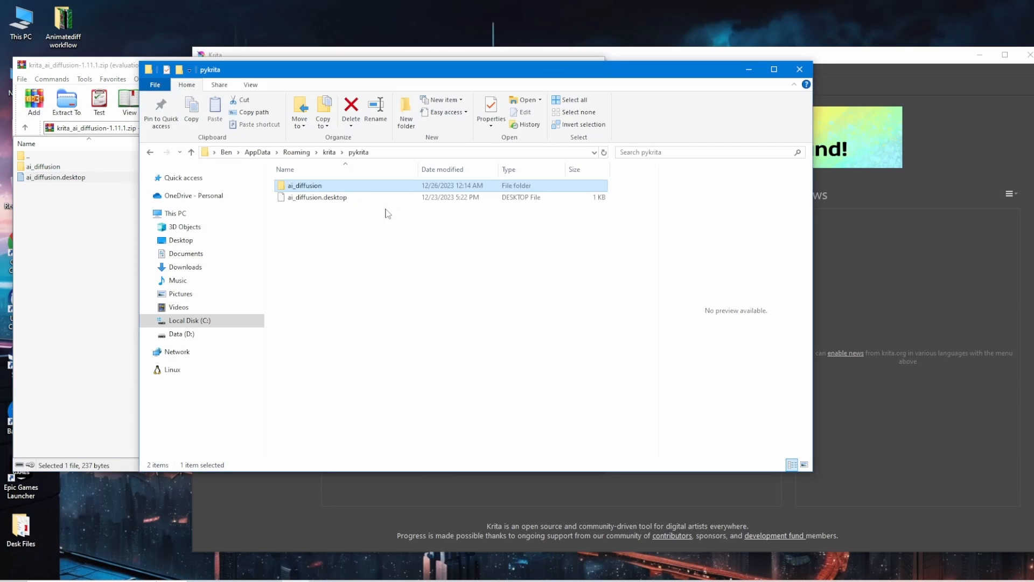
drag(506, 74, 604, 135)
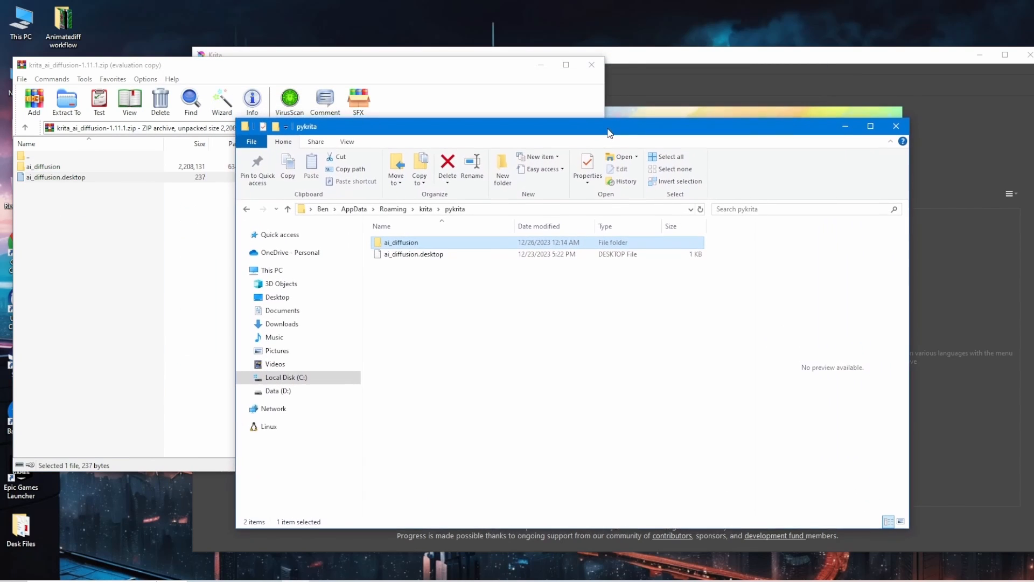
click(527, 216)
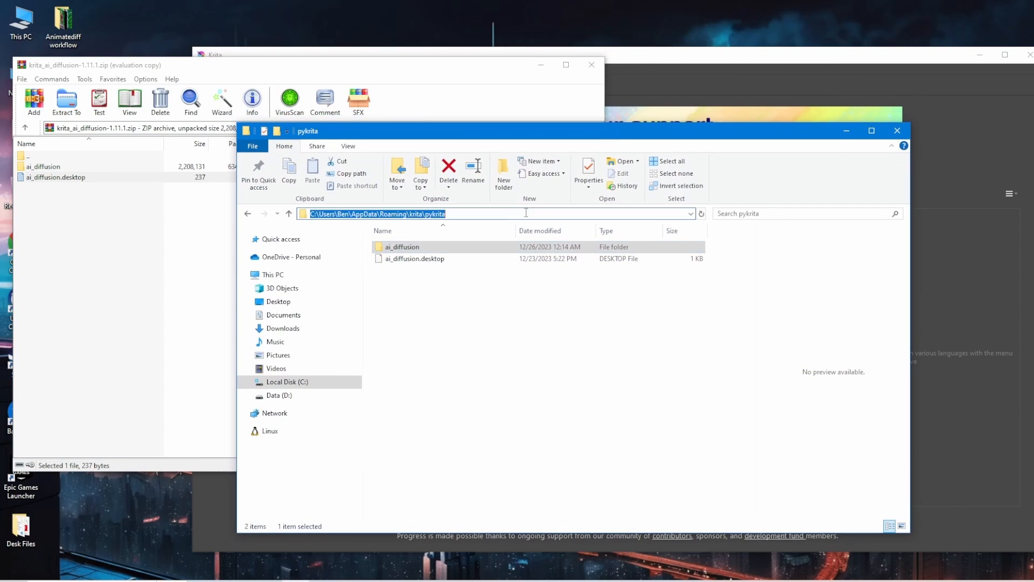
click(500, 309)
click(592, 65)
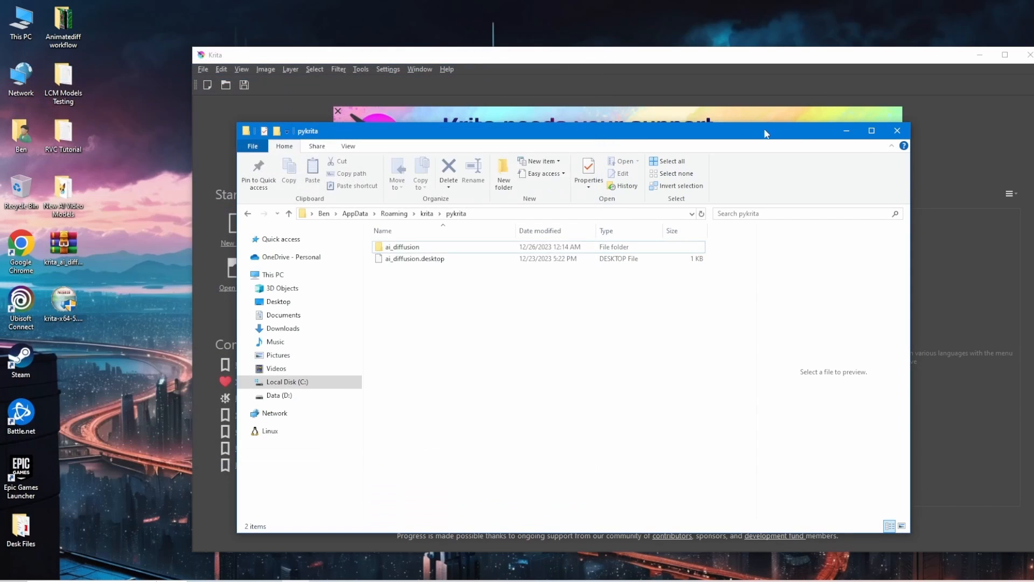
click(899, 137)
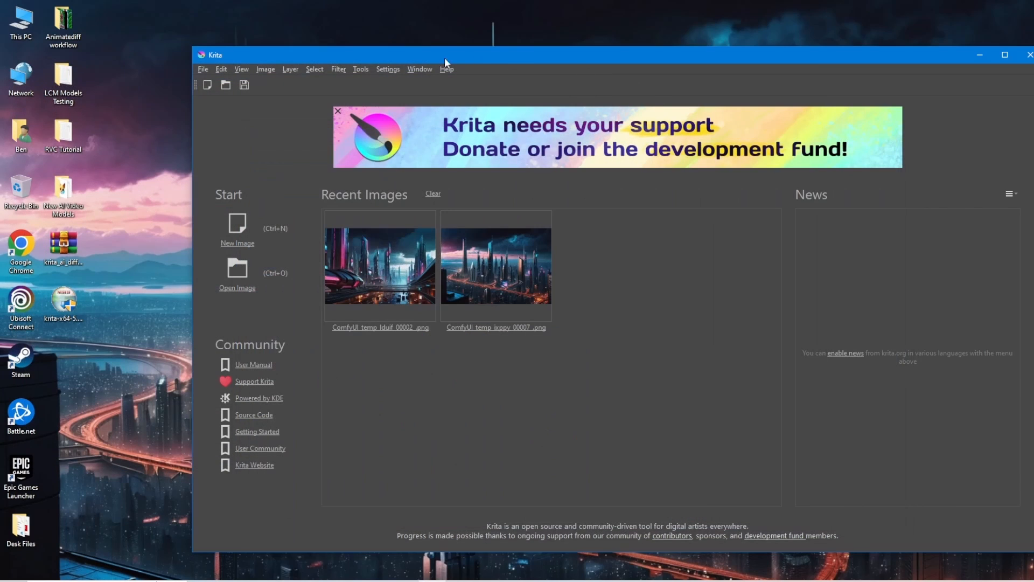
Open the Configure Krita dialog and check the resource folder location in the General settings
drag(529, 55, 348, 64)
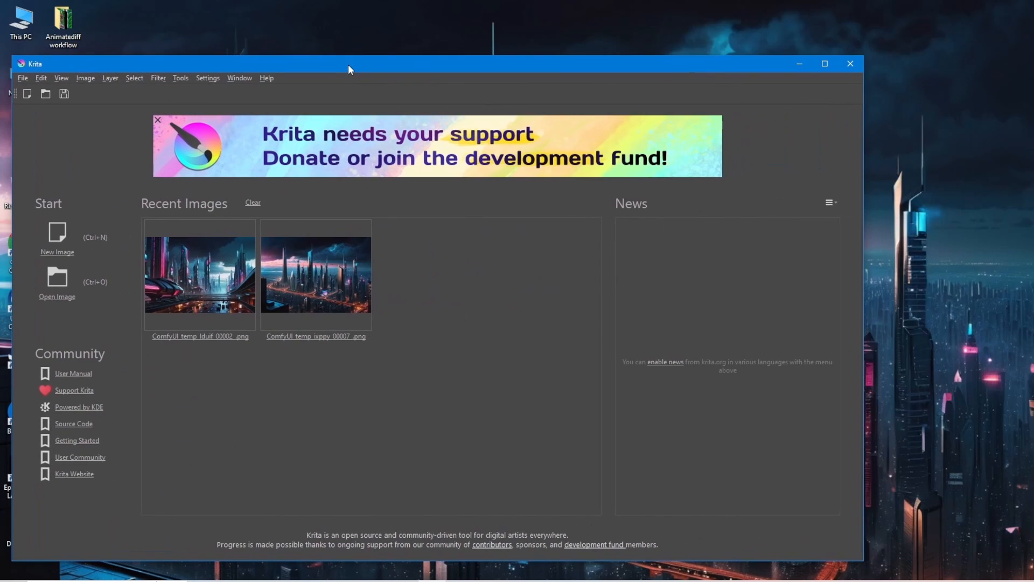
click(202, 79)
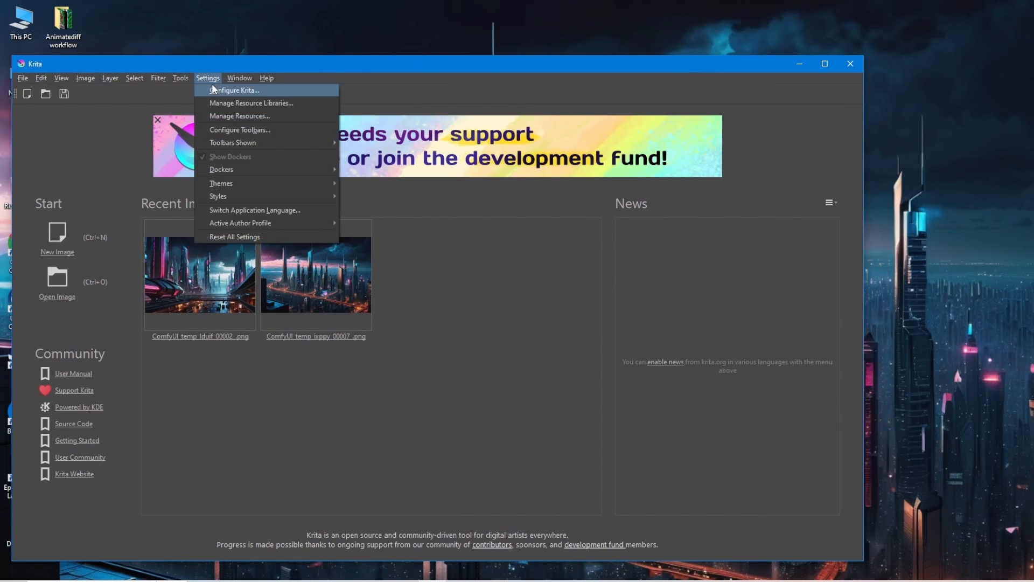
click(212, 88)
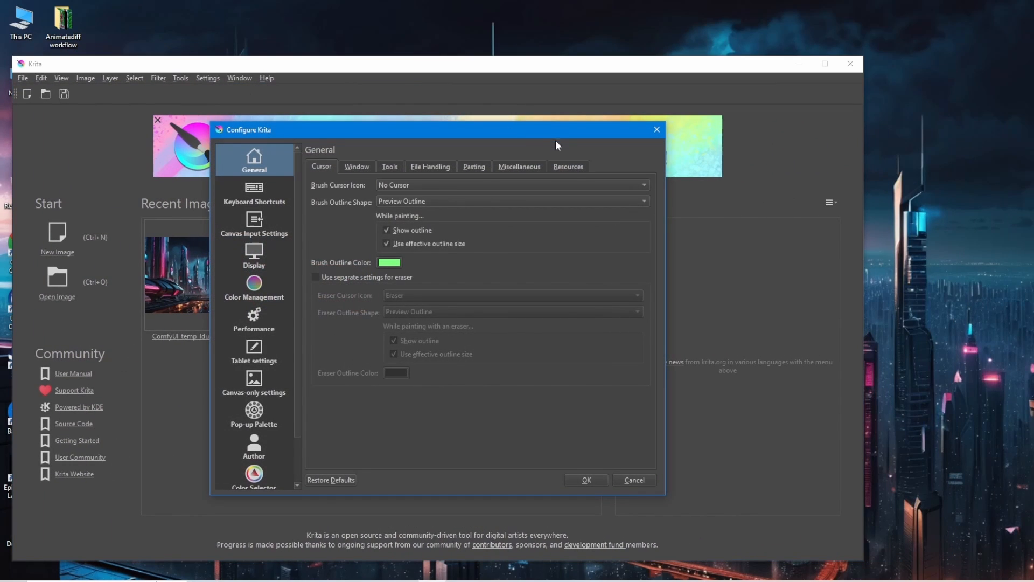
click(570, 168)
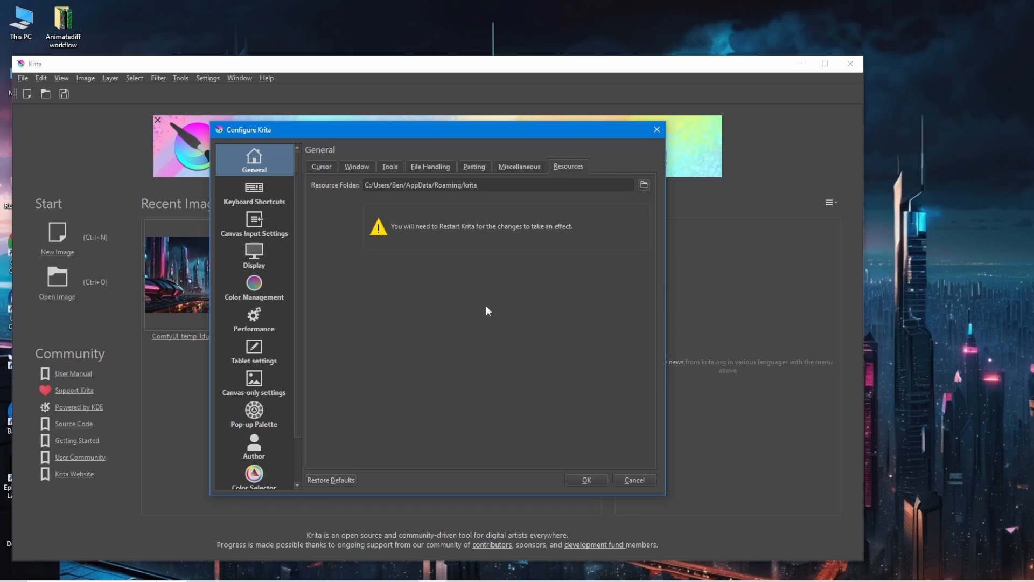
Find and select the AI Image Diffusion entry in Krita's Python Plugin Manager
scroll(285, 428, down, 1)
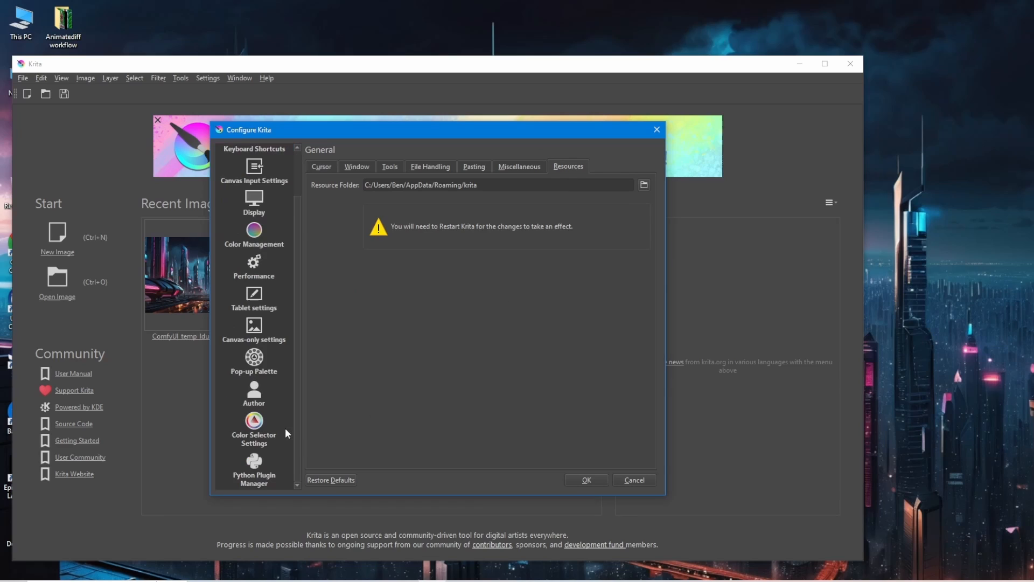
click(260, 468)
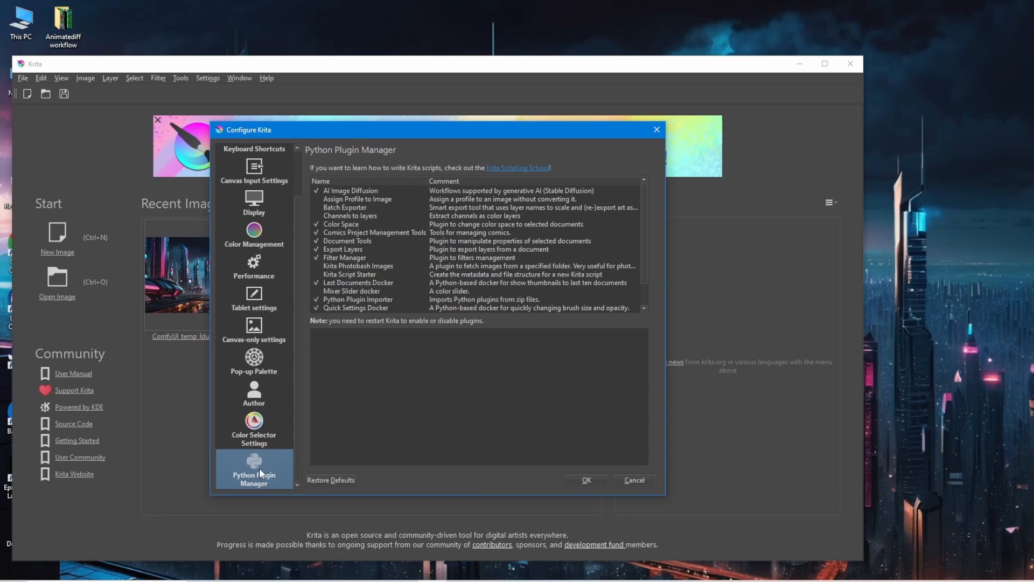
click(360, 193)
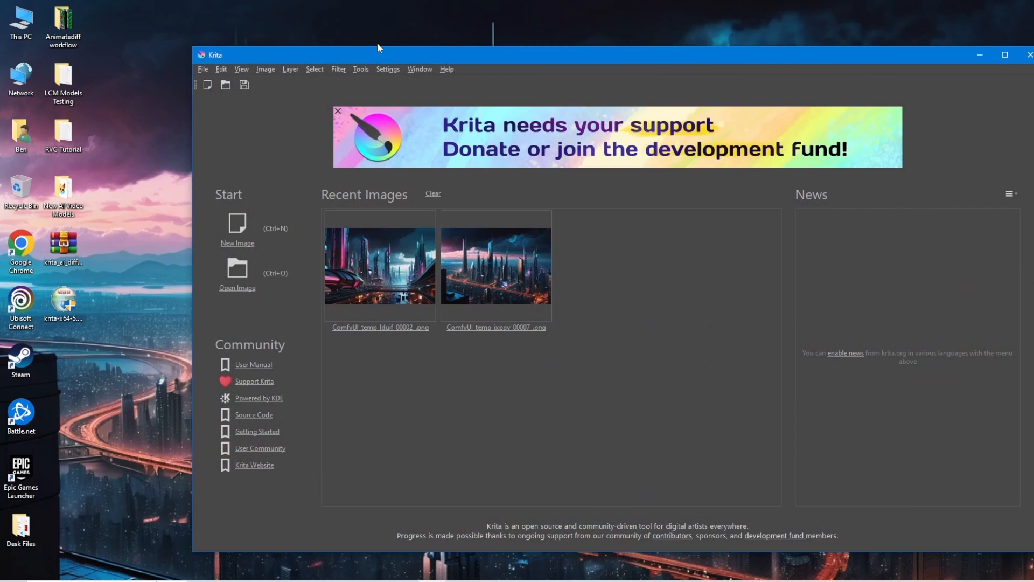
Maximize the Krita window and find the AI Image Generation docker in the list of available dockers
double_click(397, 54)
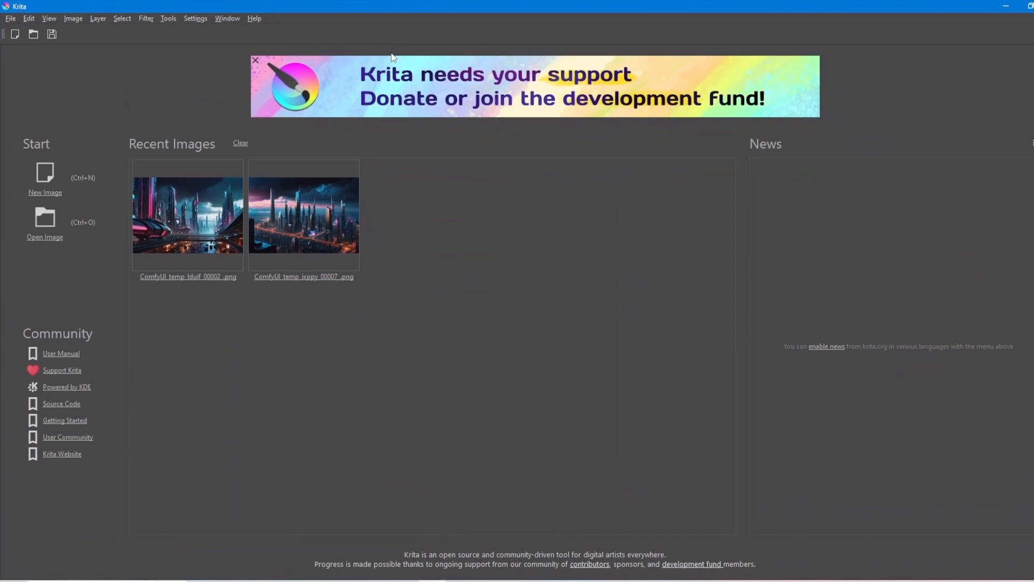
click(172, 18)
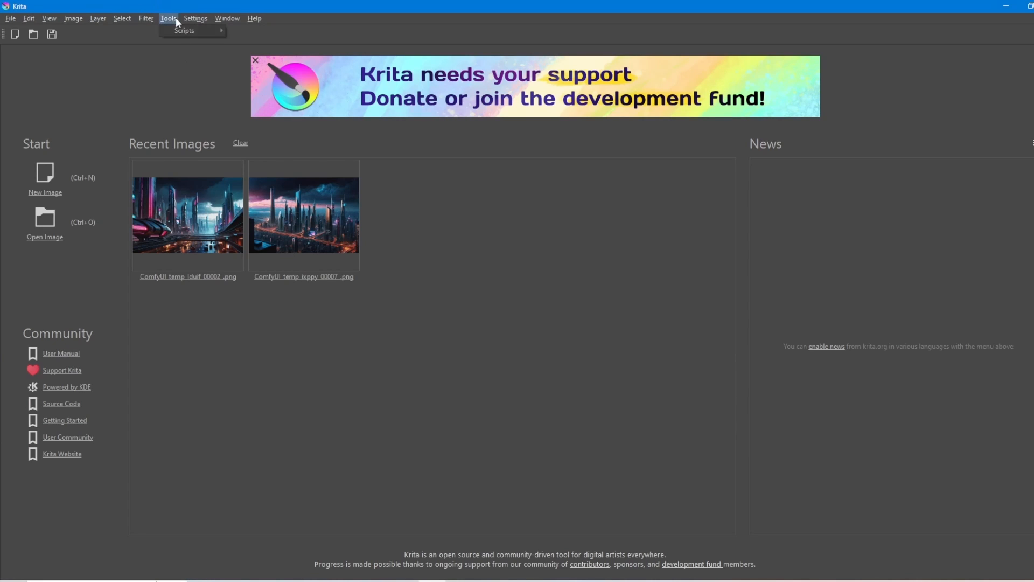
mouse_move(196, 18)
click(215, 175)
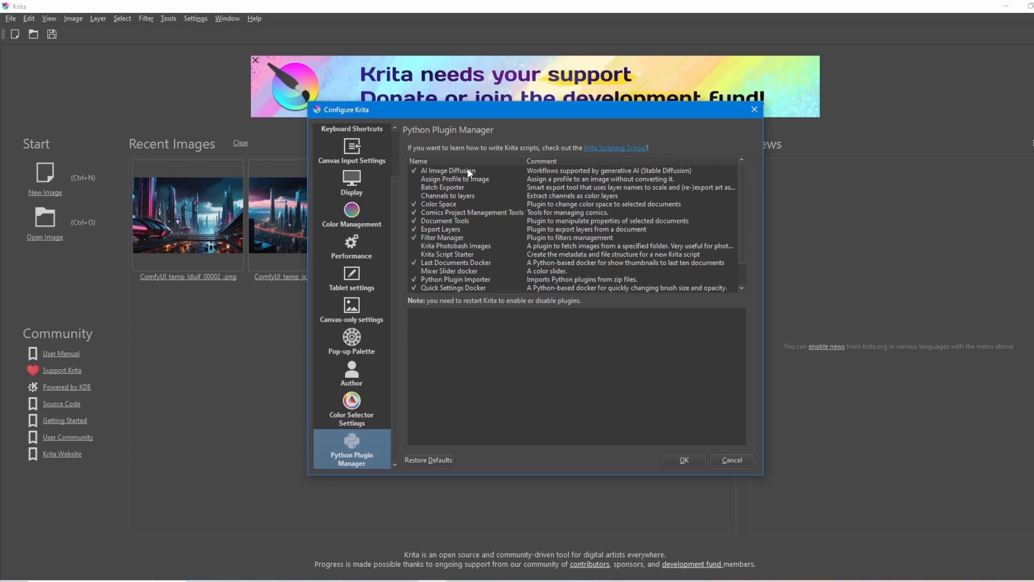
click(732, 459)
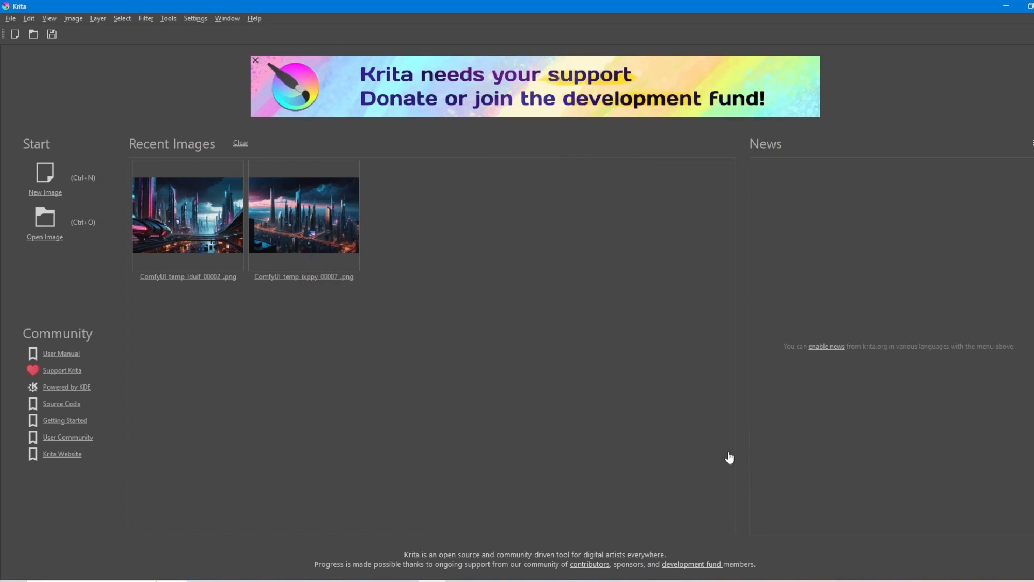
click(192, 19)
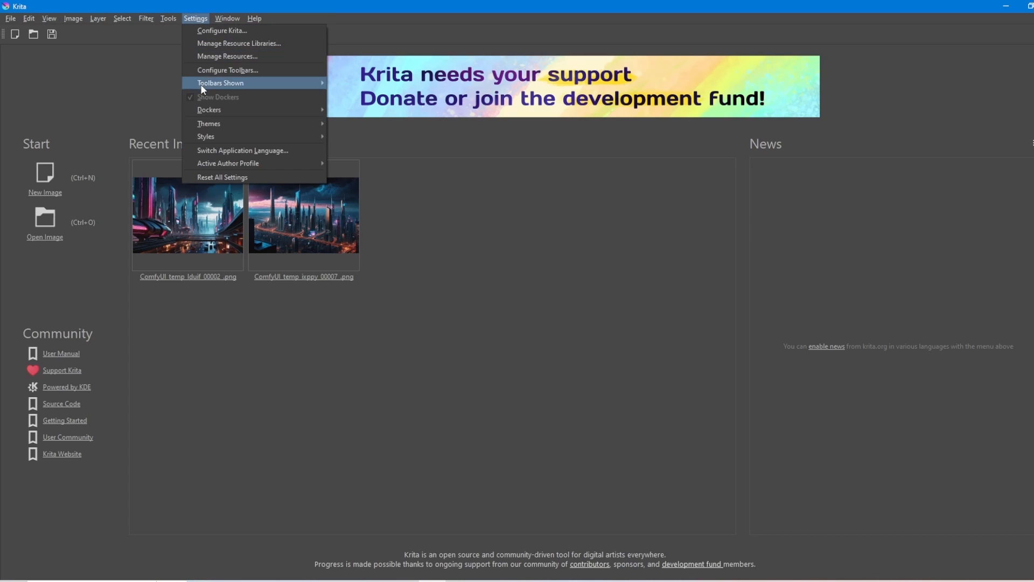
mouse_move(202, 113)
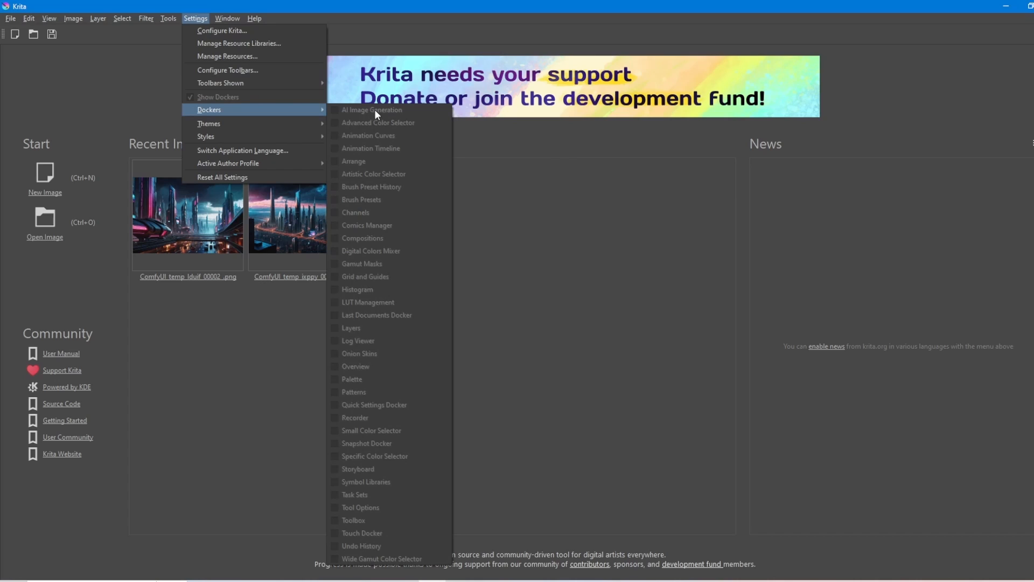
Create a new custom document of 512 by 640 pixels at 300 pixels per inch
click(121, 87)
click(48, 179)
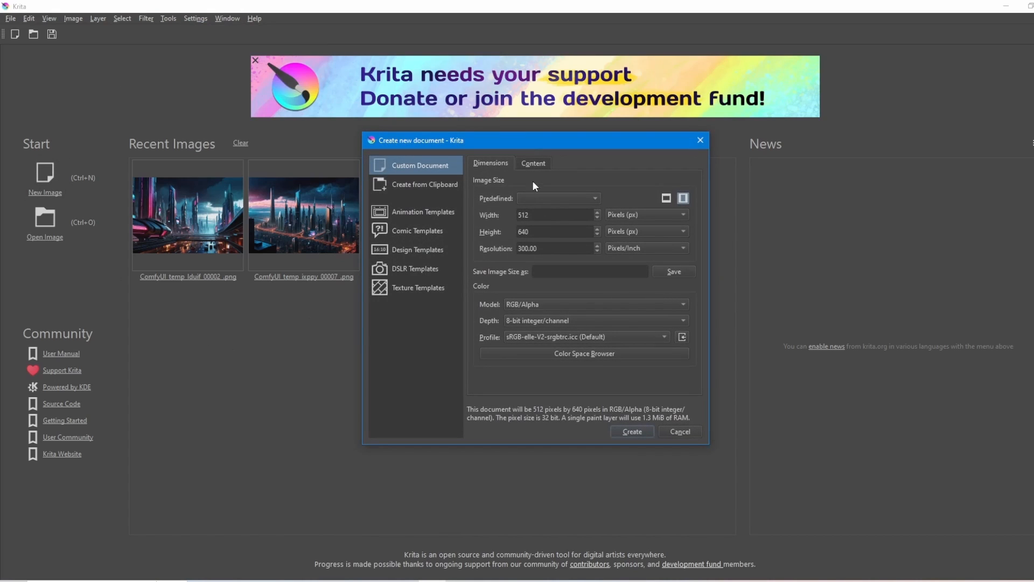
click(541, 214)
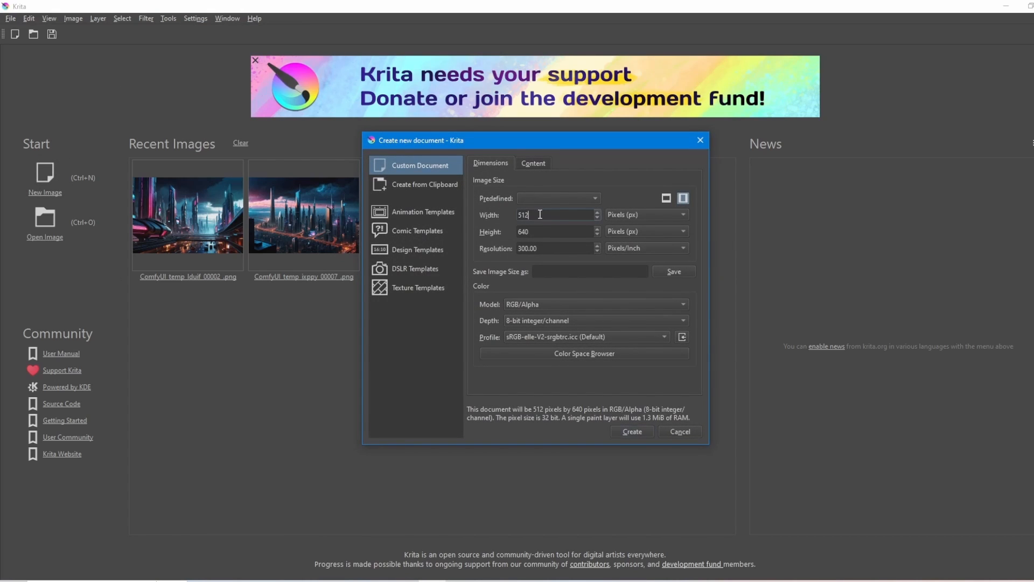
click(631, 432)
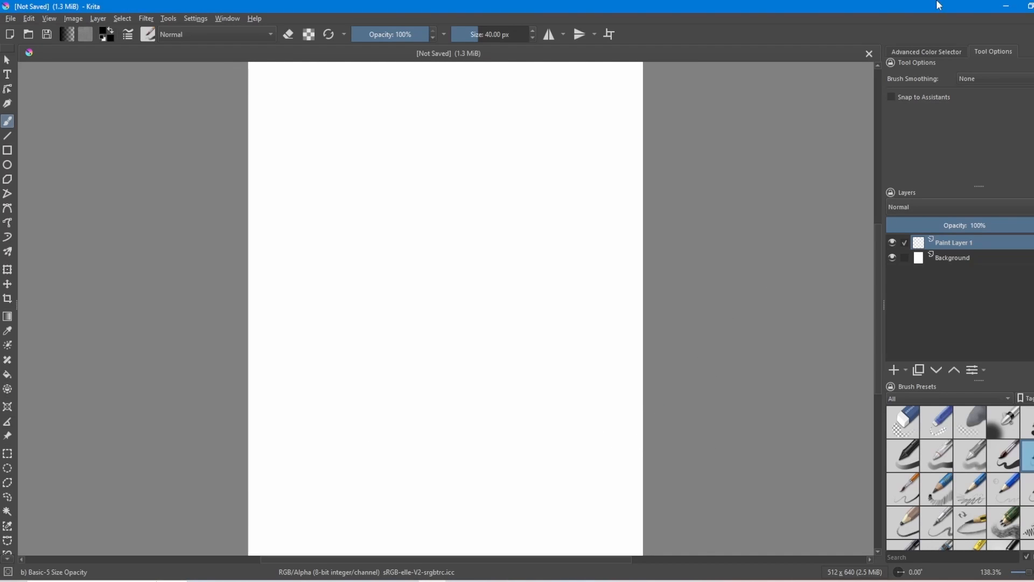
Restore the Krita window to a smaller size, show the AI Image Generation docker and open its server configuration
double_click(893, 7)
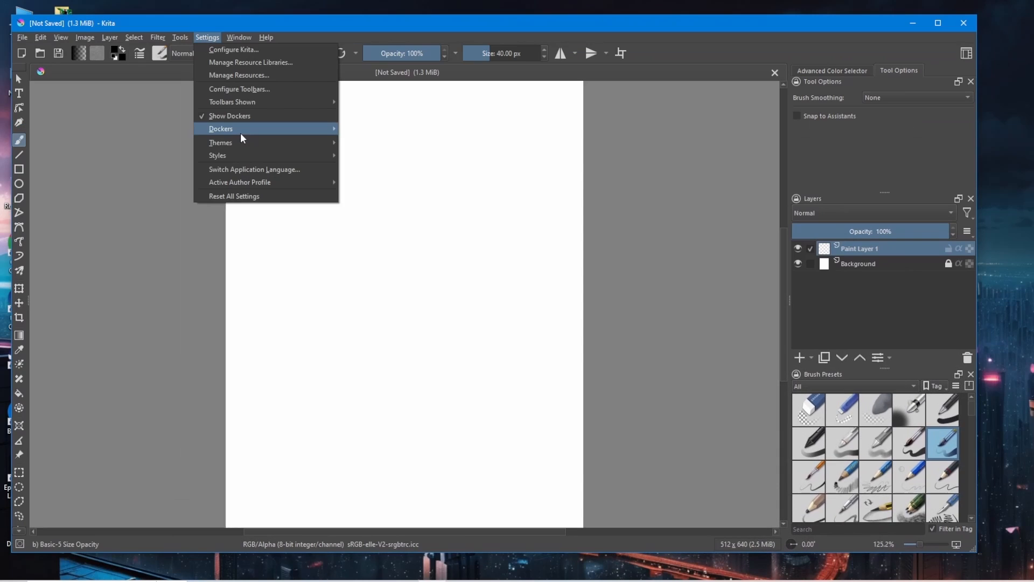
mouse_move(241, 128)
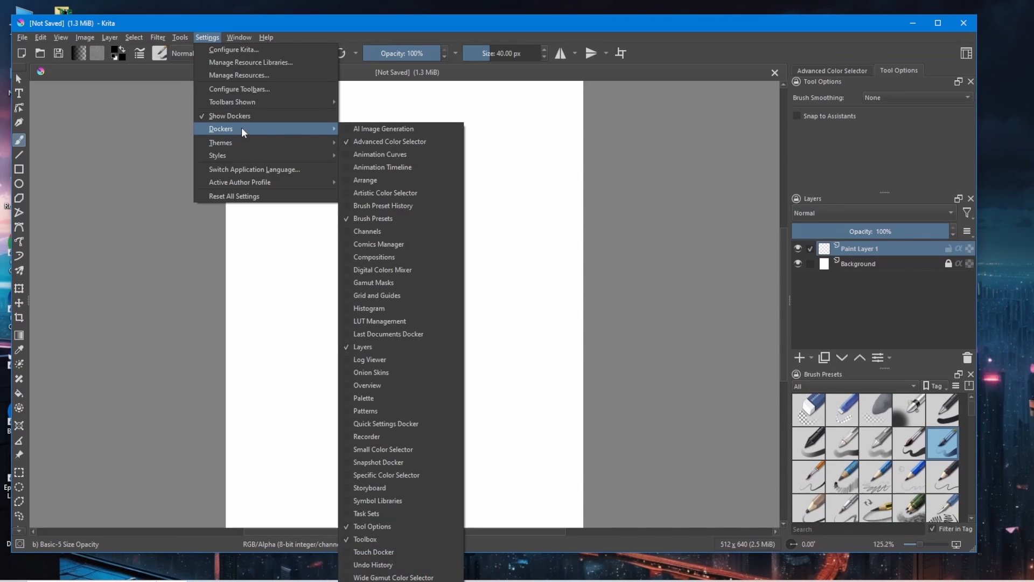
click(361, 130)
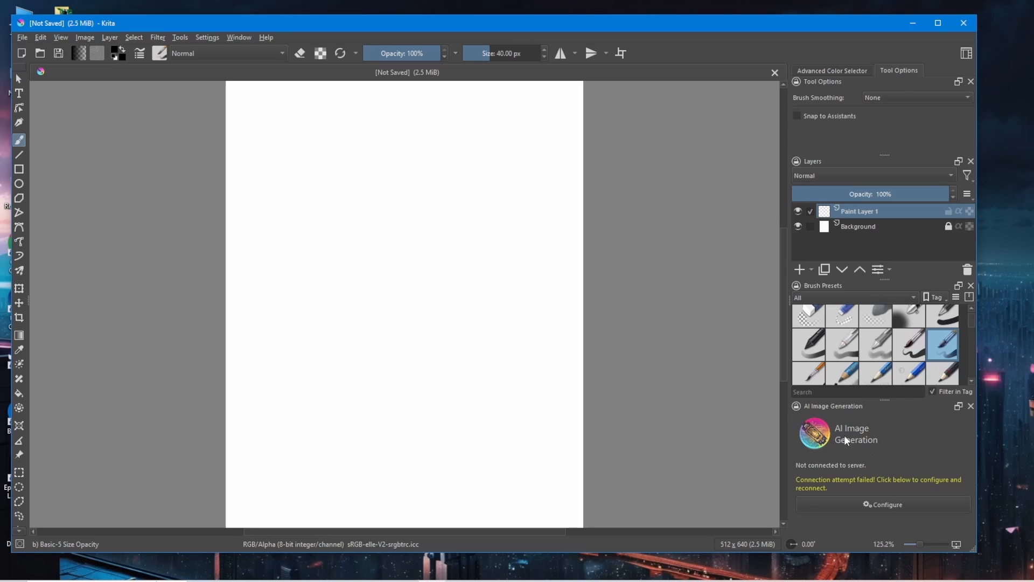
click(881, 506)
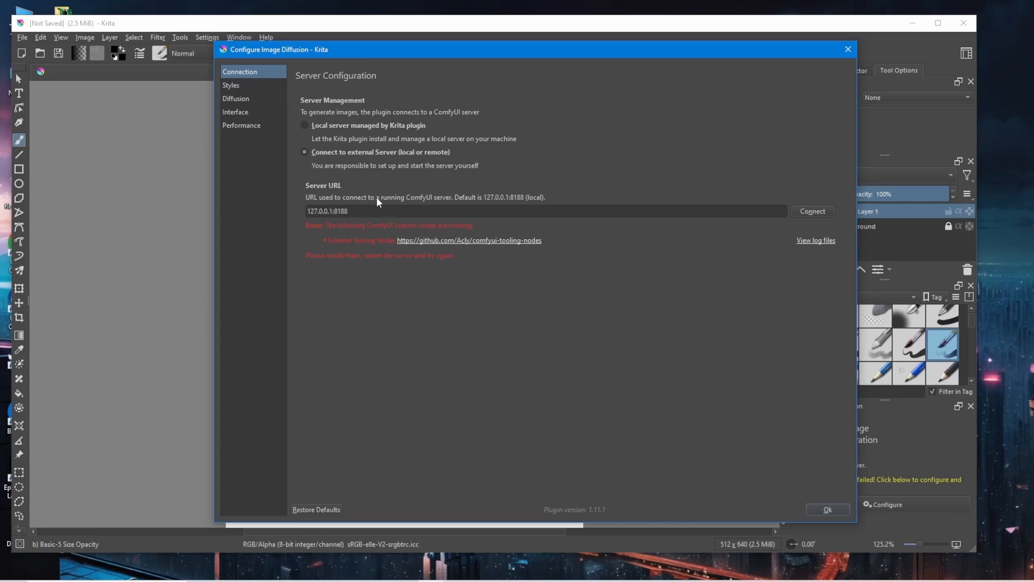
Switch to the ComfyUI page in Chrome and check the output of its server console
click(214, 581)
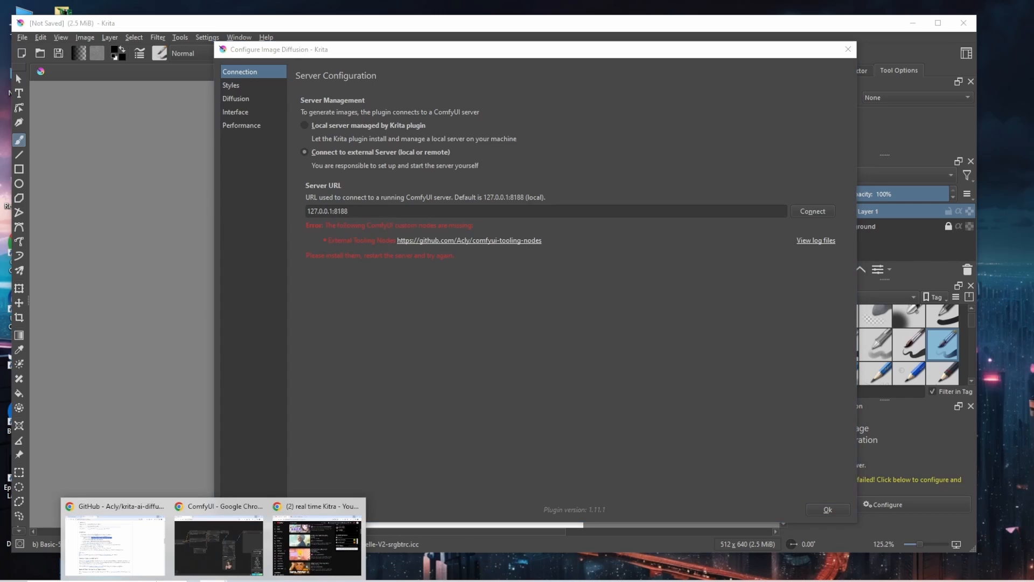
click(228, 554)
click(328, 474)
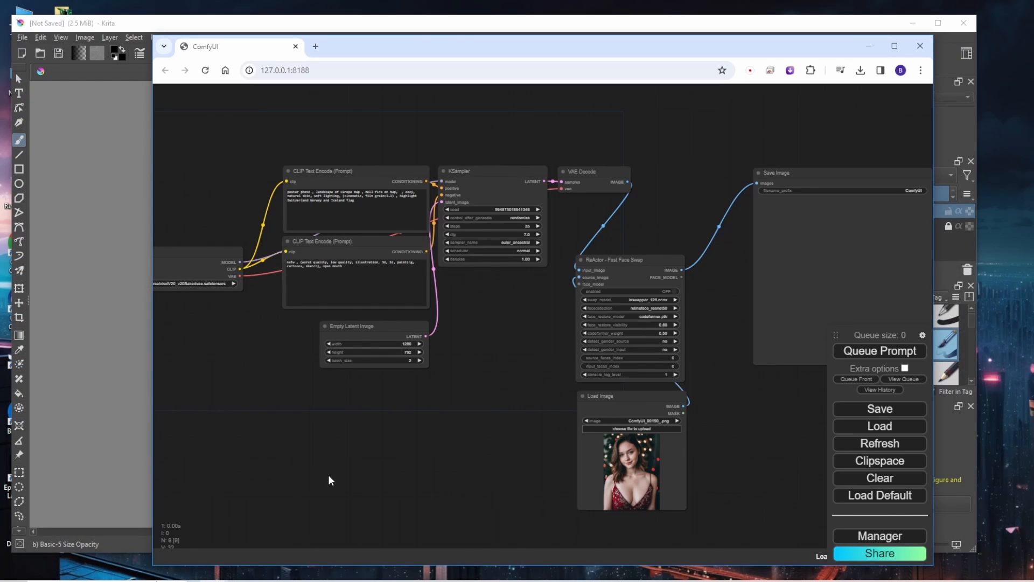
click(380, 580)
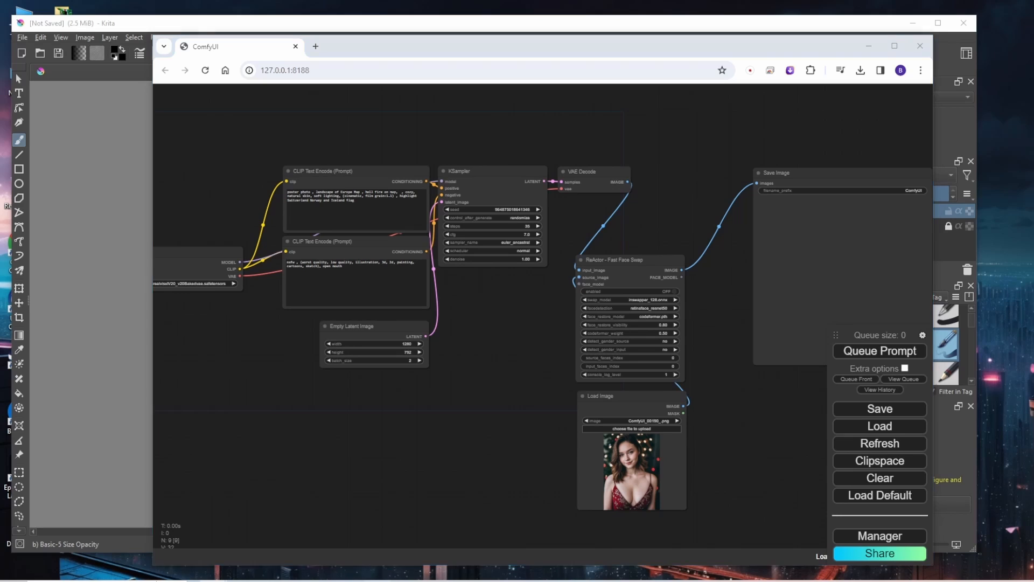
scroll(340, 373, down, 9)
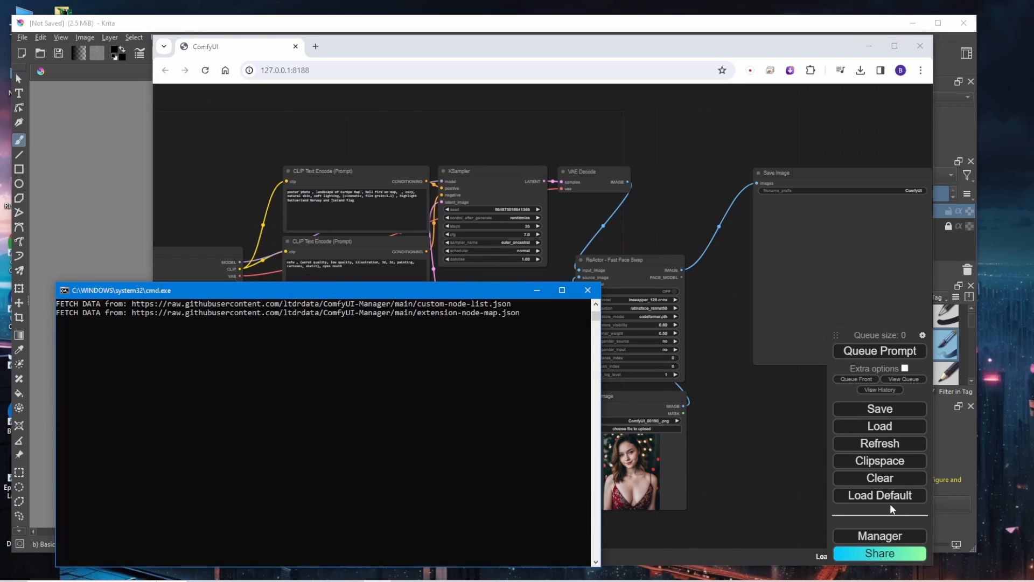
Open the custom node installer in ComfyUI Manager and search for "Tooling"
click(804, 489)
click(880, 535)
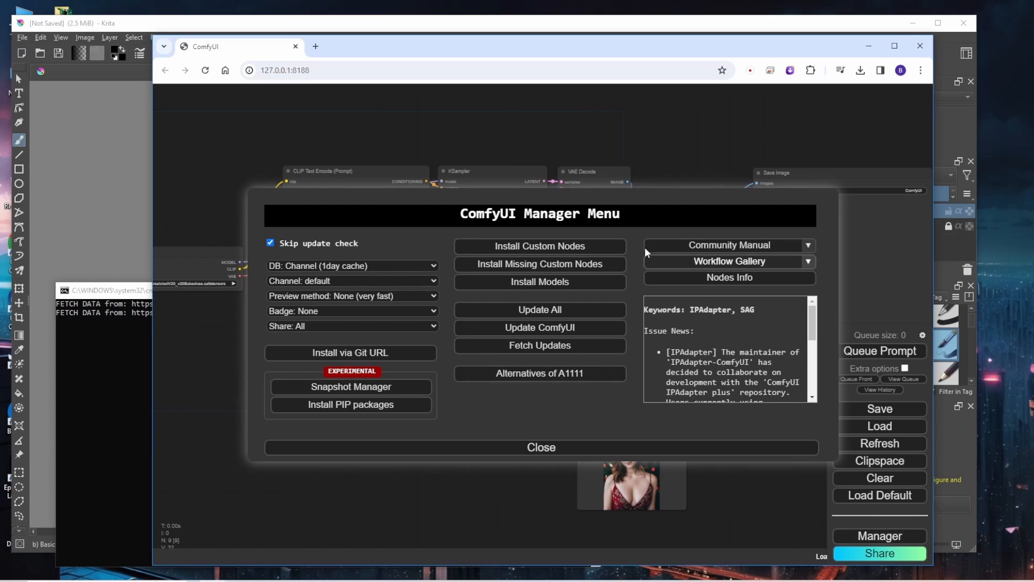
click(552, 247)
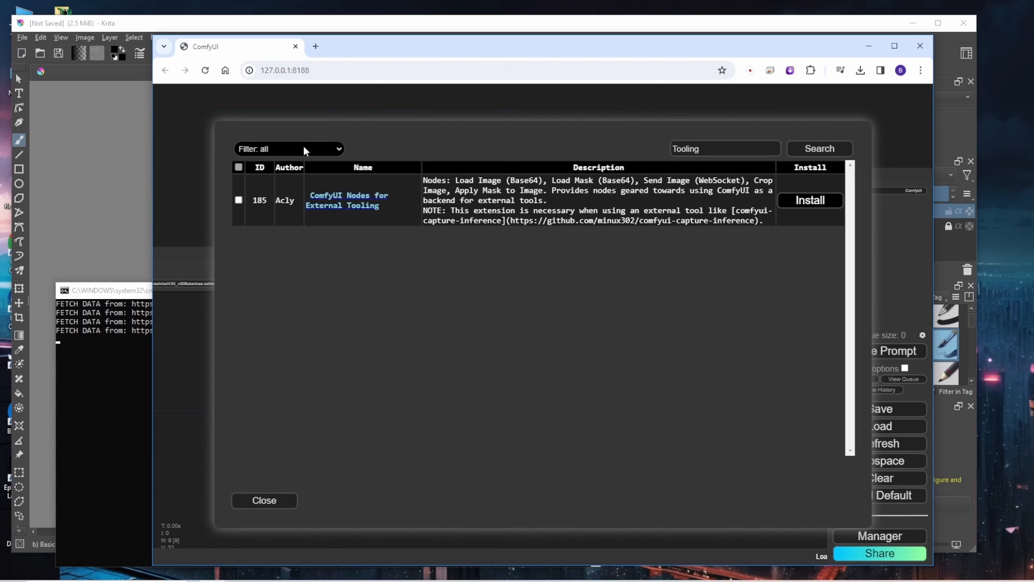
double_click(680, 149)
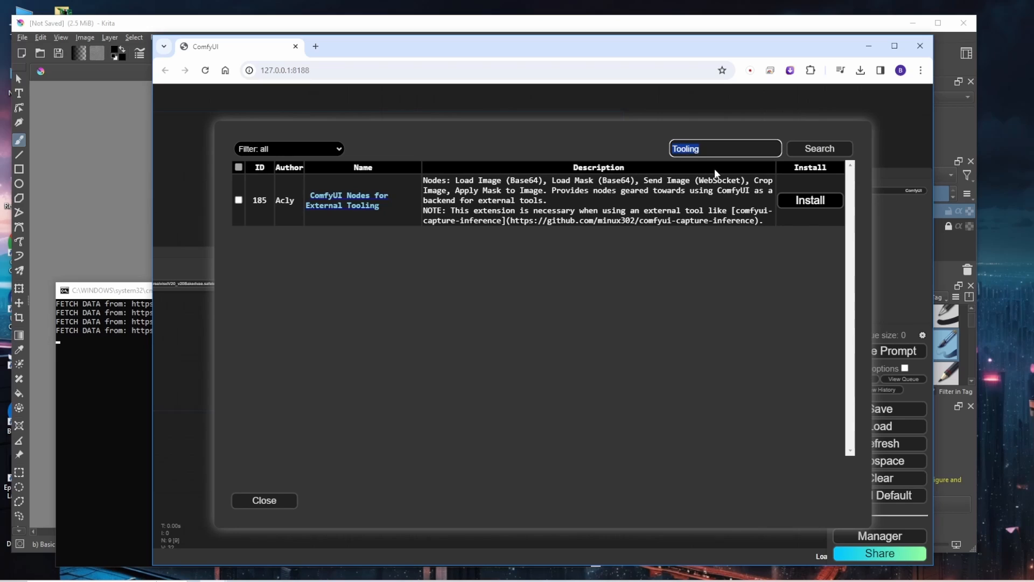
click(555, 255)
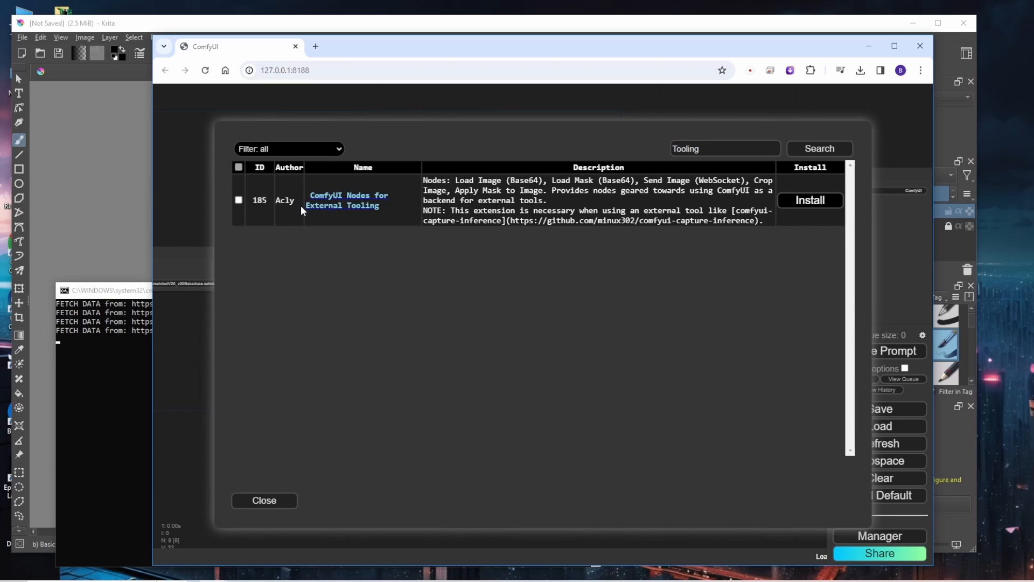
Read the GitHub page of ComfyUI Nodes for External Tooling, including its README
click(376, 209)
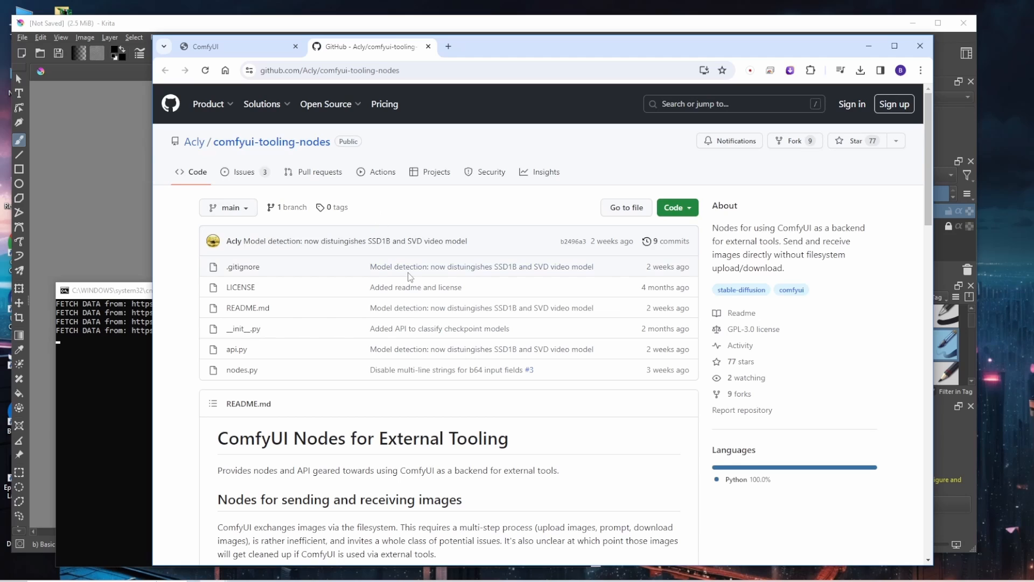
scroll(468, 328, down, 4)
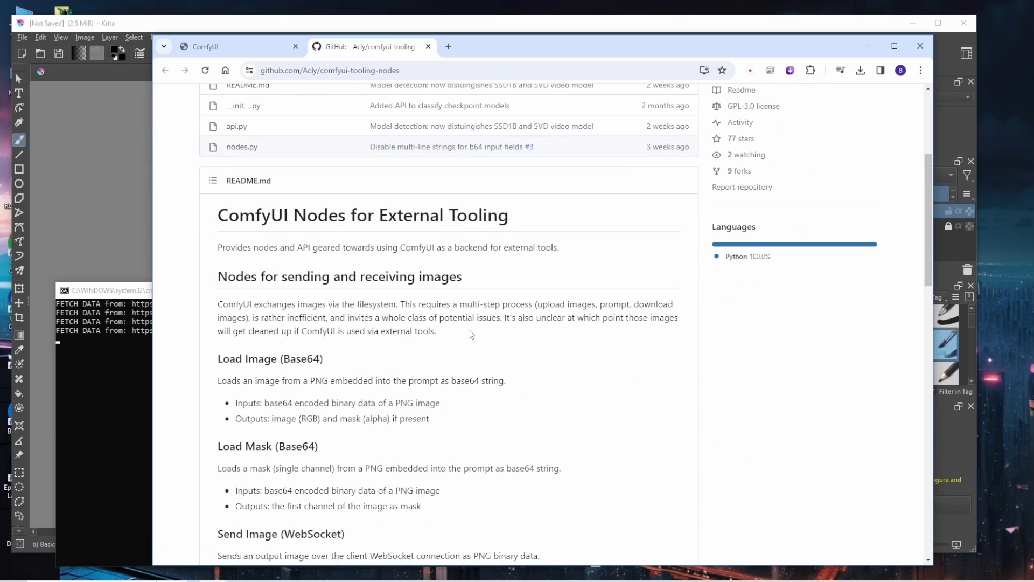
scroll(470, 328, up, 3)
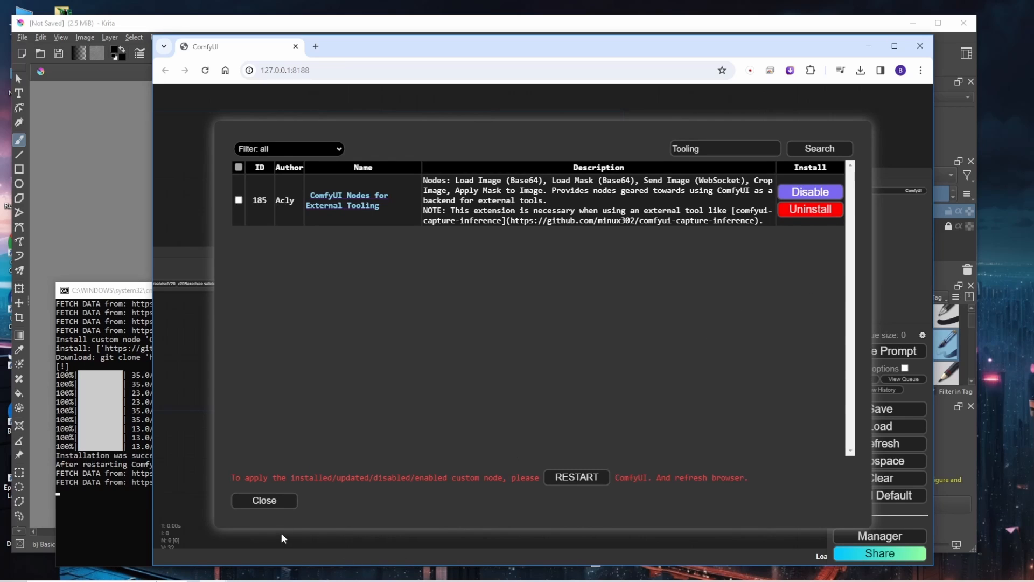
Install ComfyUI Nodes for External Tooling and restart ComfyUI, keeping only the newly loaded ComfyUI tab open
click(574, 479)
click(594, 140)
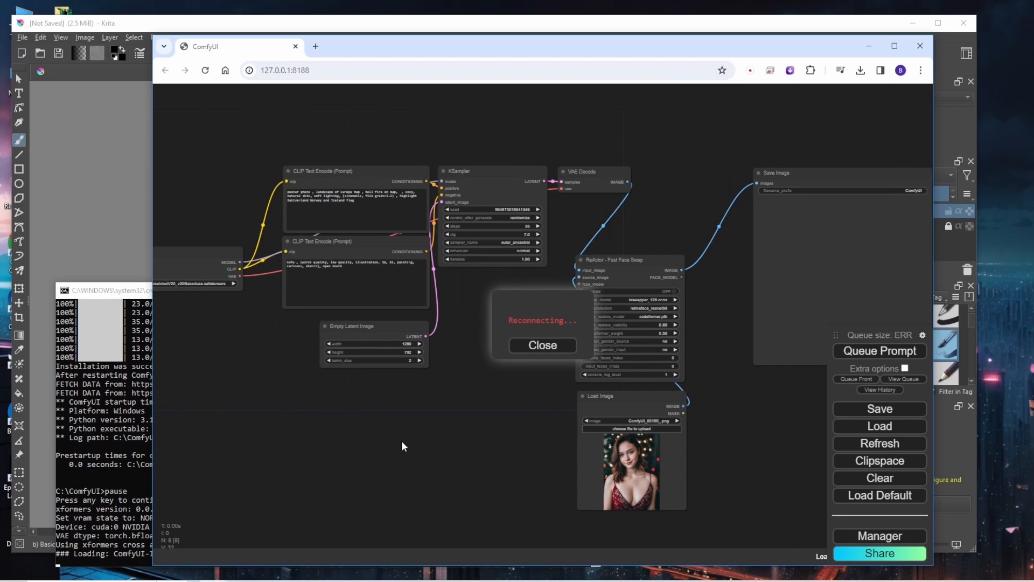
click(118, 292)
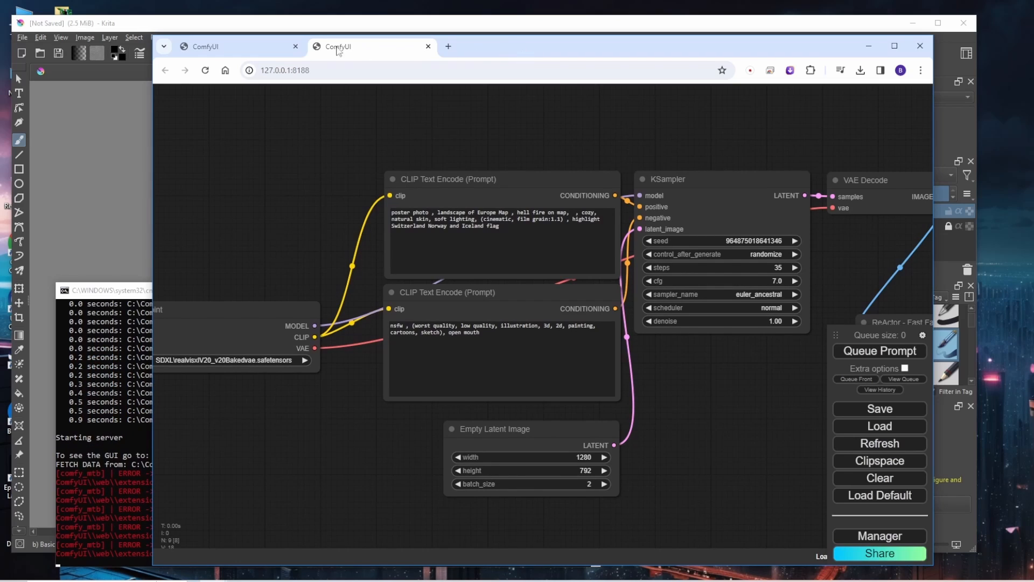
click(295, 47)
drag(518, 47, 381, 50)
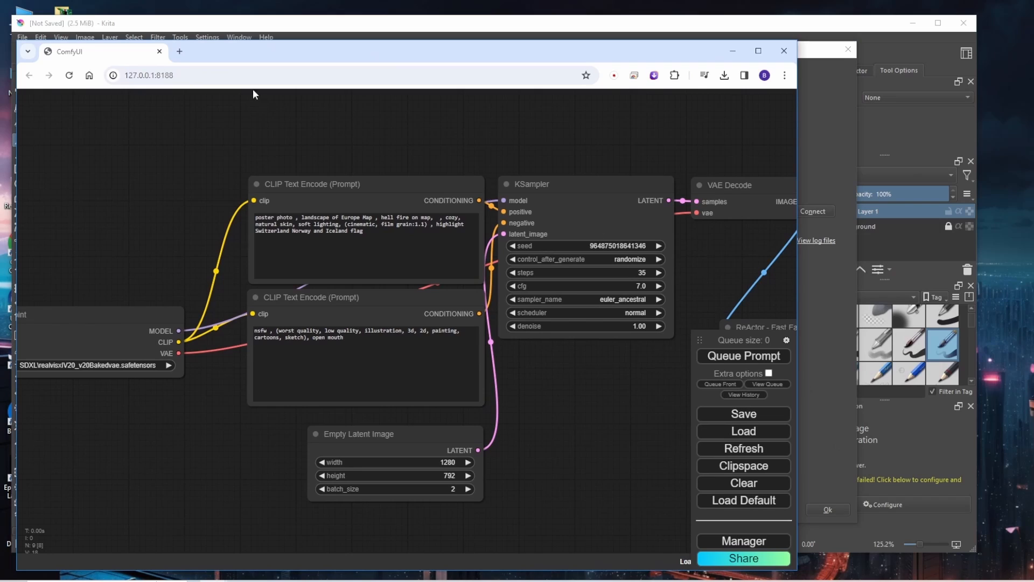
key(alt+Tab)
click(453, 209)
key(BackSpace)
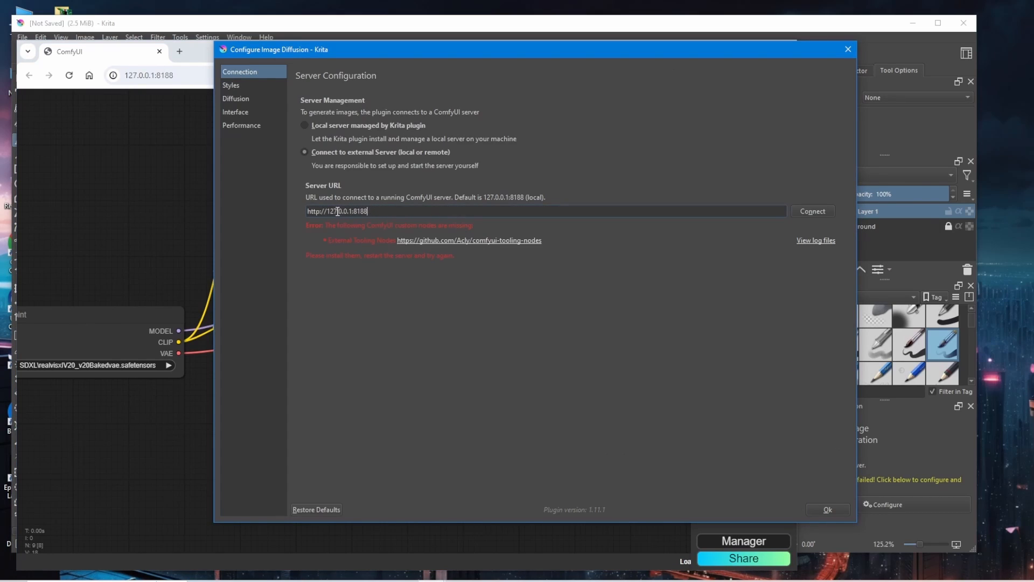
drag(328, 210, 305, 211)
key(BackSpace)
click(803, 214)
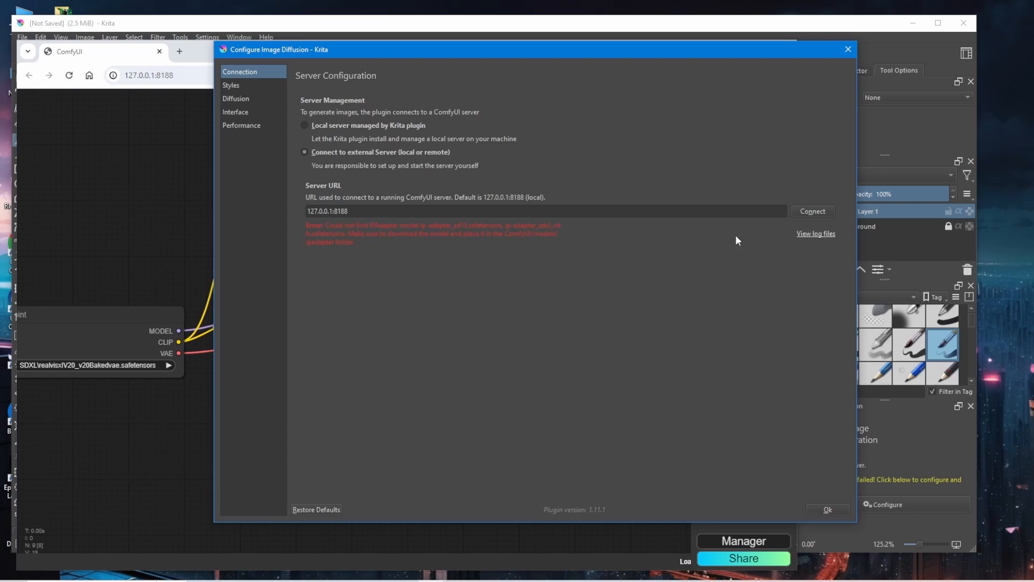
Browse to ComfyUI's models folder and check the IP-Adapter files in custom_nodes\ComfyUI_IPAdapter_plus\models
click(799, 238)
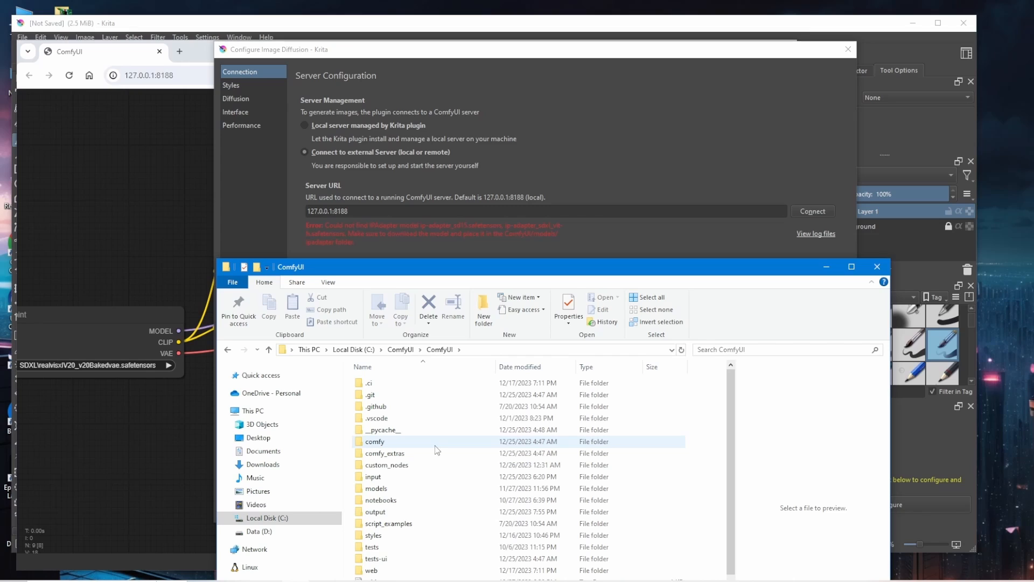
double_click(411, 489)
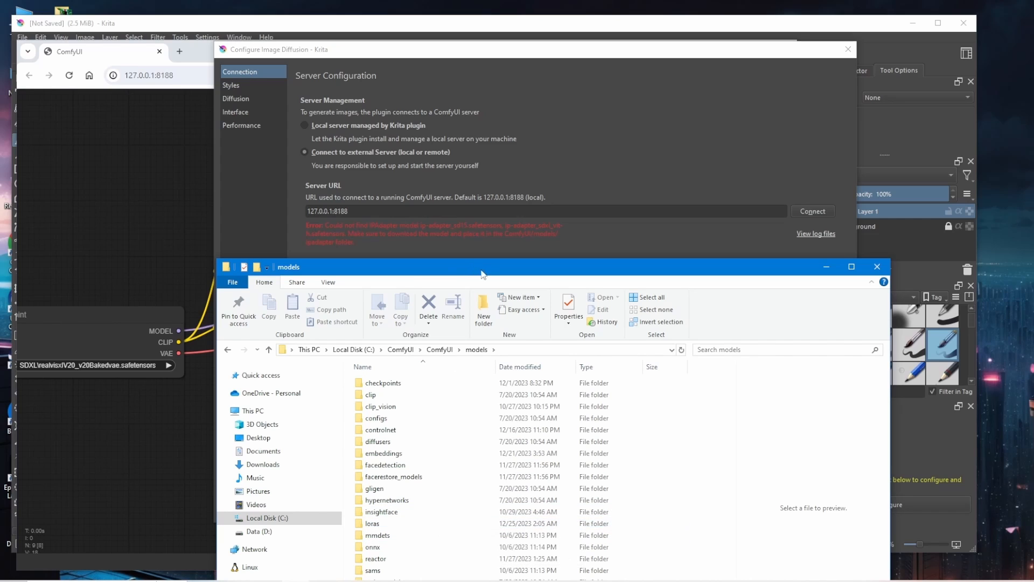
drag(490, 276, 685, 171)
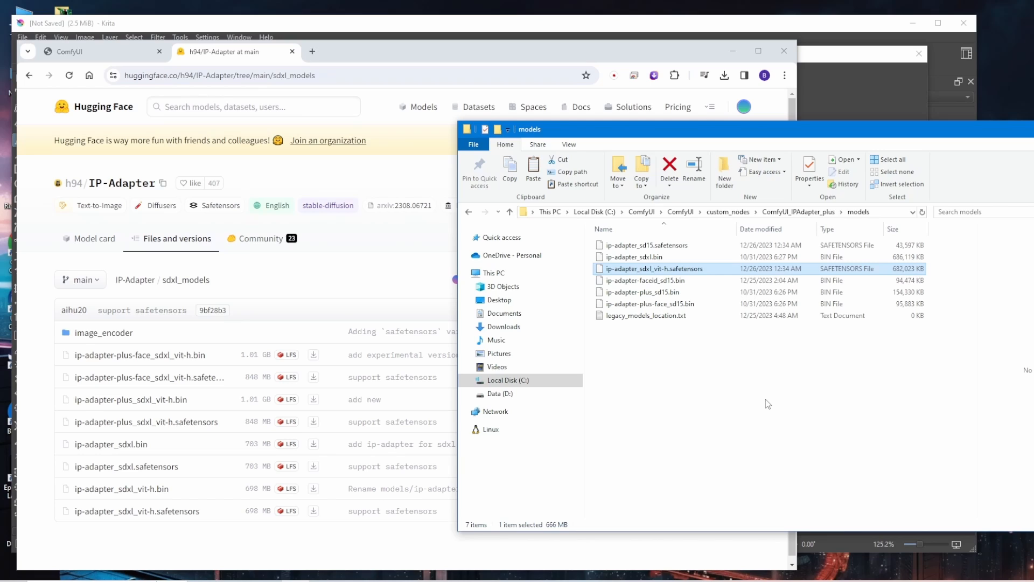
click(805, 213)
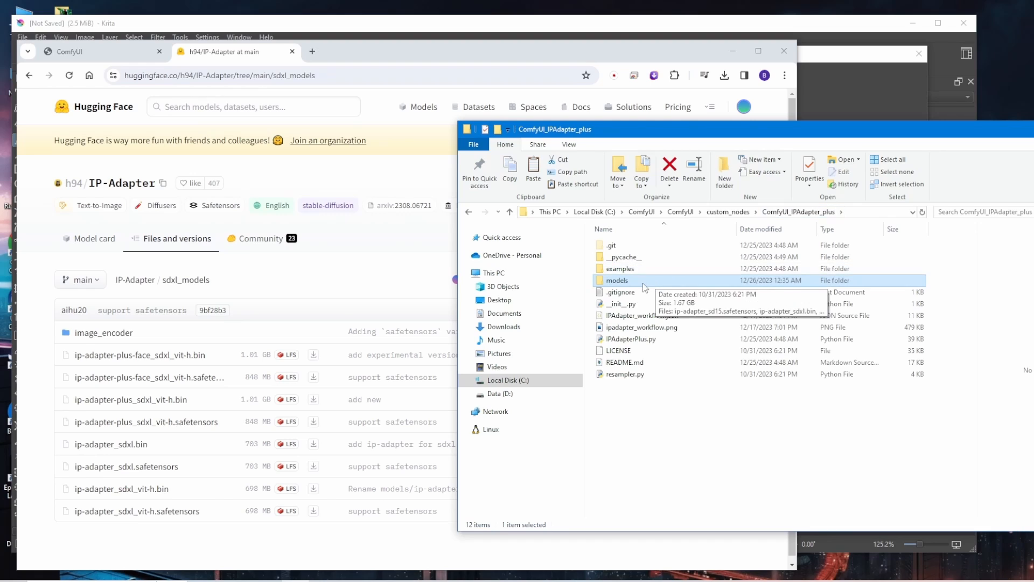
double_click(645, 283)
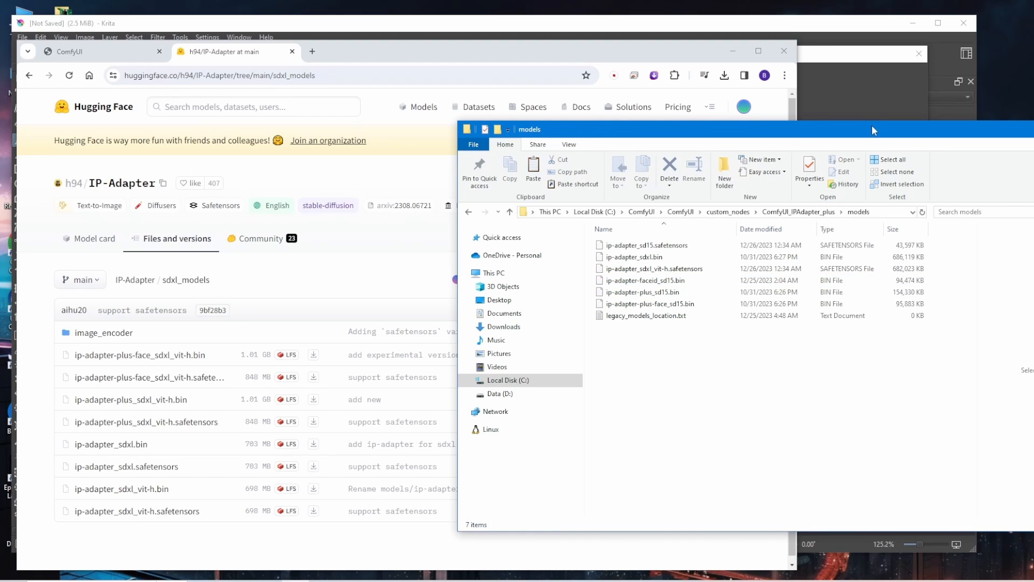
Close the Configure Image Diffusion dialog, then dock AI Image Generation above the other dockers and widen the docker column
click(860, 80)
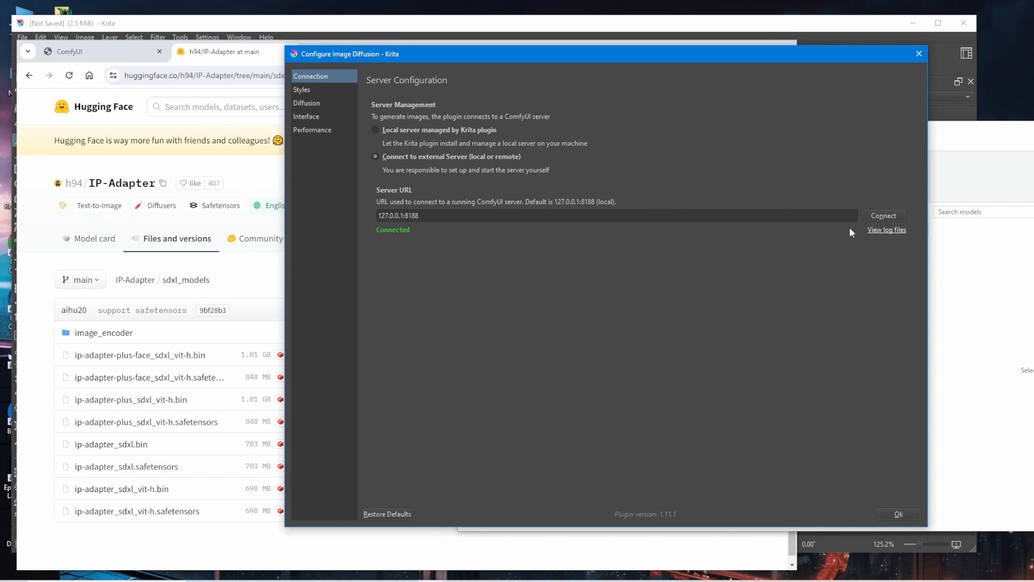
click(917, 56)
drag(858, 355, 866, 80)
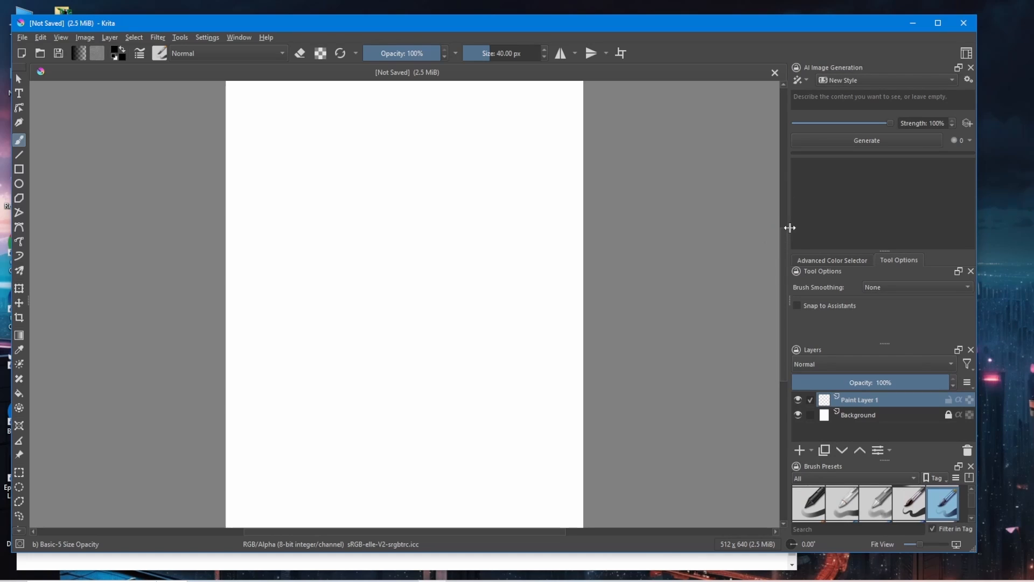
drag(787, 227, 619, 213)
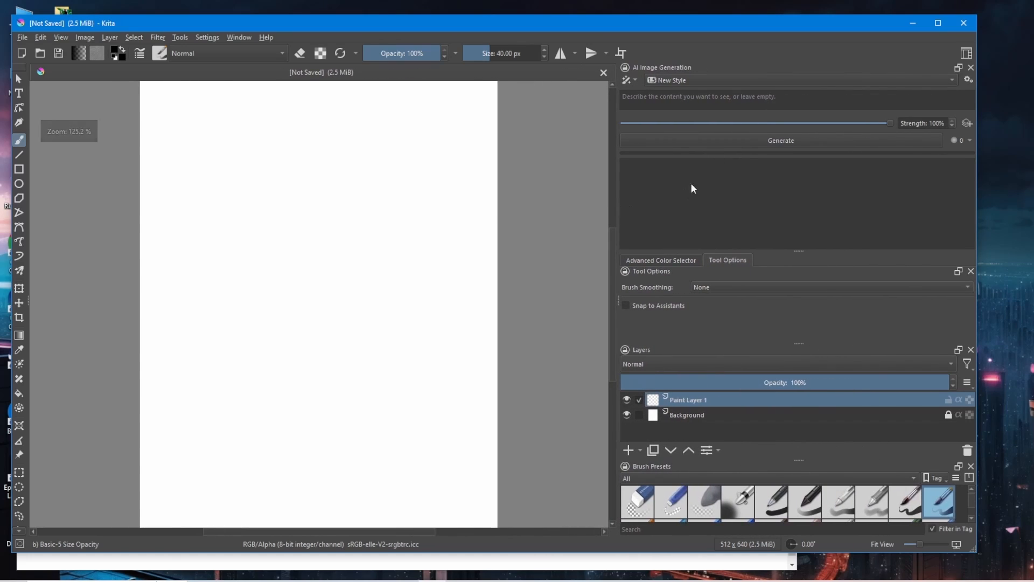
Enter the prompt "a beautiful castle" in the AI Image Generation docker and generate the image
click(679, 101)
text(a)
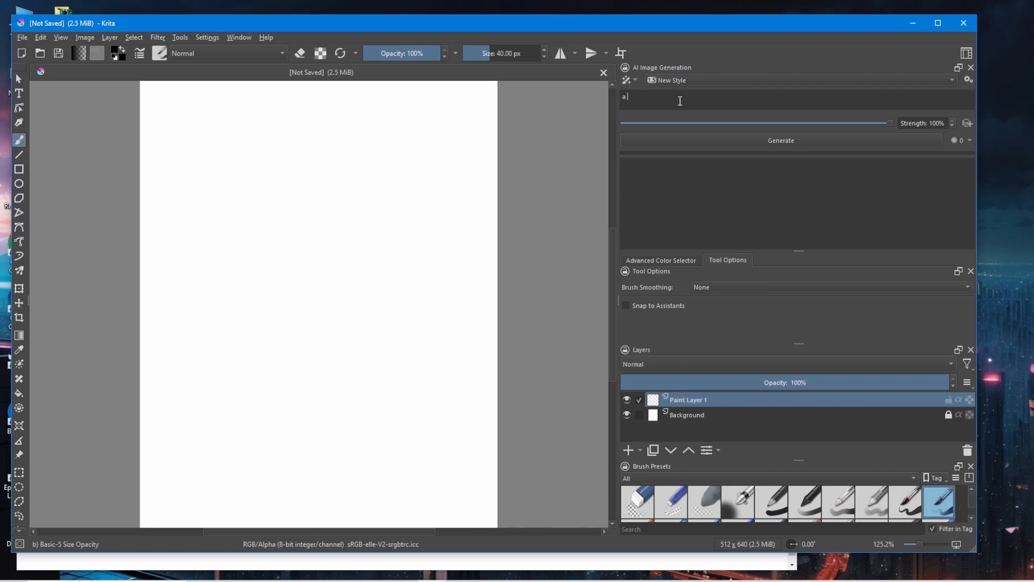
text( beautiful castle)
Move the Krita window aside, return to the ComfyUI page in Chrome and close the Hugging Face IP-Adapter tab
drag(762, 28, 859, 30)
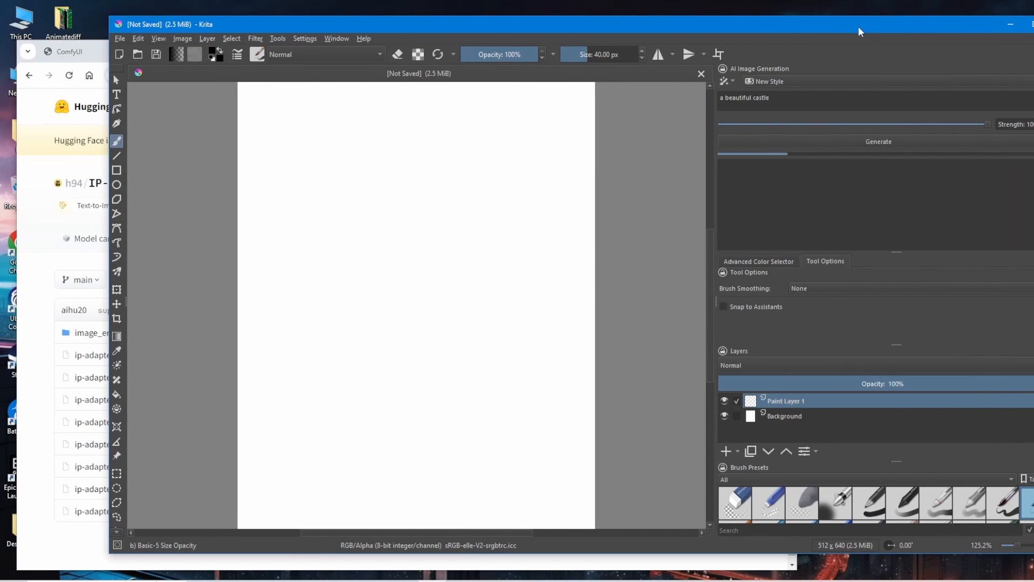
click(82, 52)
click(292, 51)
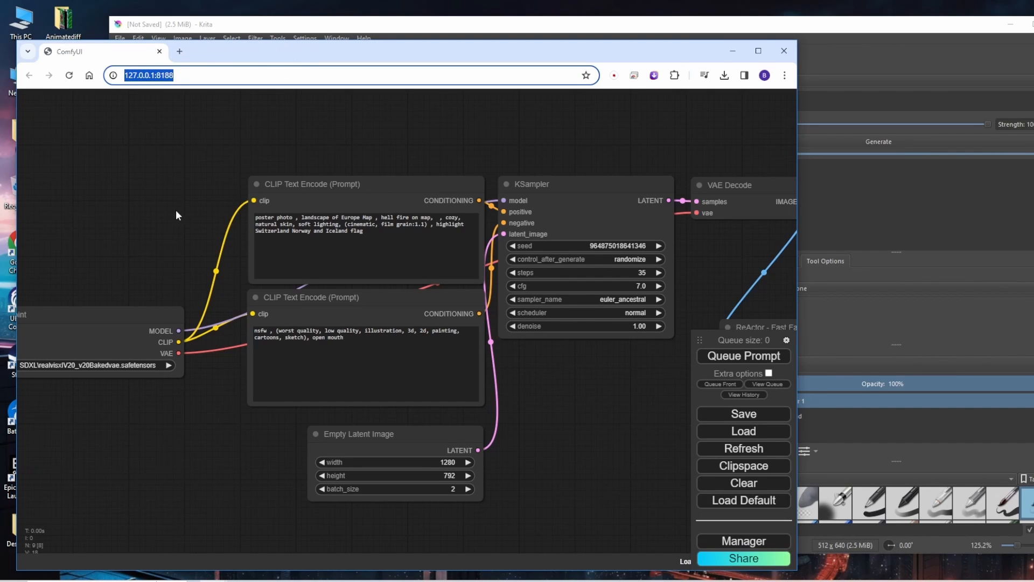
Look over the ComfyUI node graph and check the server console for the execution of the Krita prompt
scroll(176, 195, down, 4)
scroll(183, 199, down, 3)
drag(434, 151, 472, 224)
scroll(511, 228, up, 5)
drag(532, 245, 492, 115)
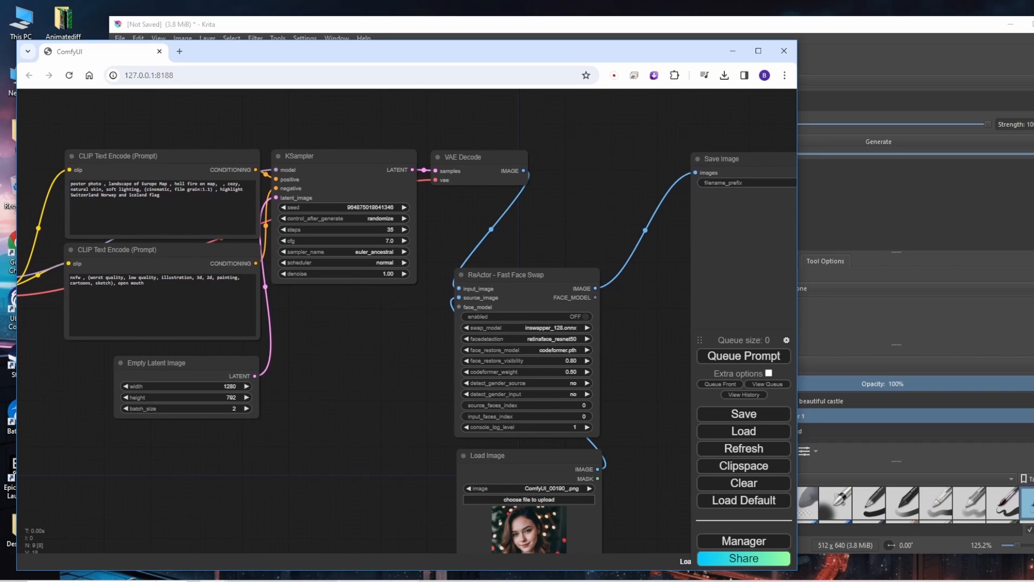
click(377, 580)
scroll(333, 519, down, 4)
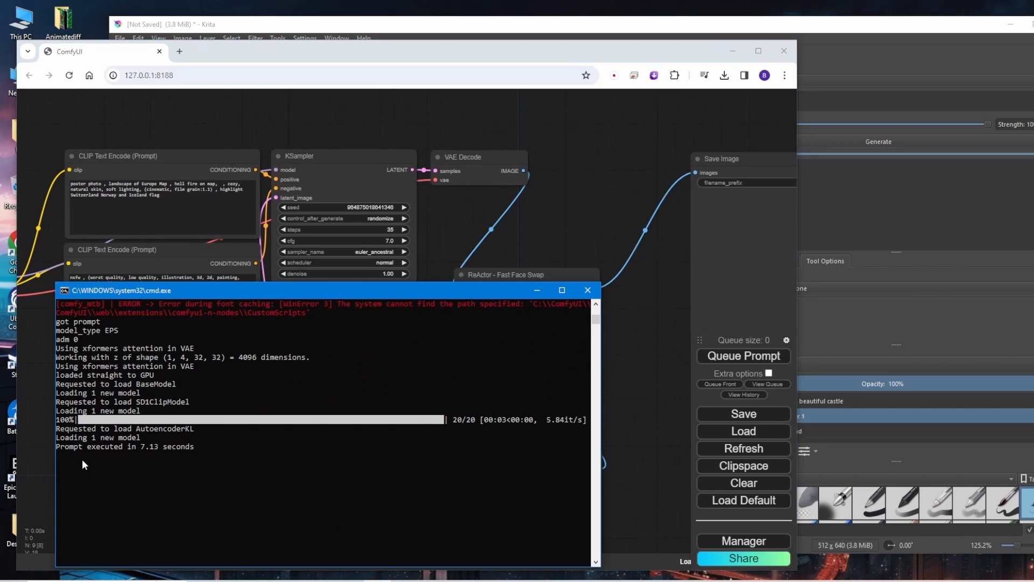
Check the server console output, then return to Krita and preview the generated castle image on the canvas
scroll(120, 408, down, 2)
scroll(129, 377, up, 1)
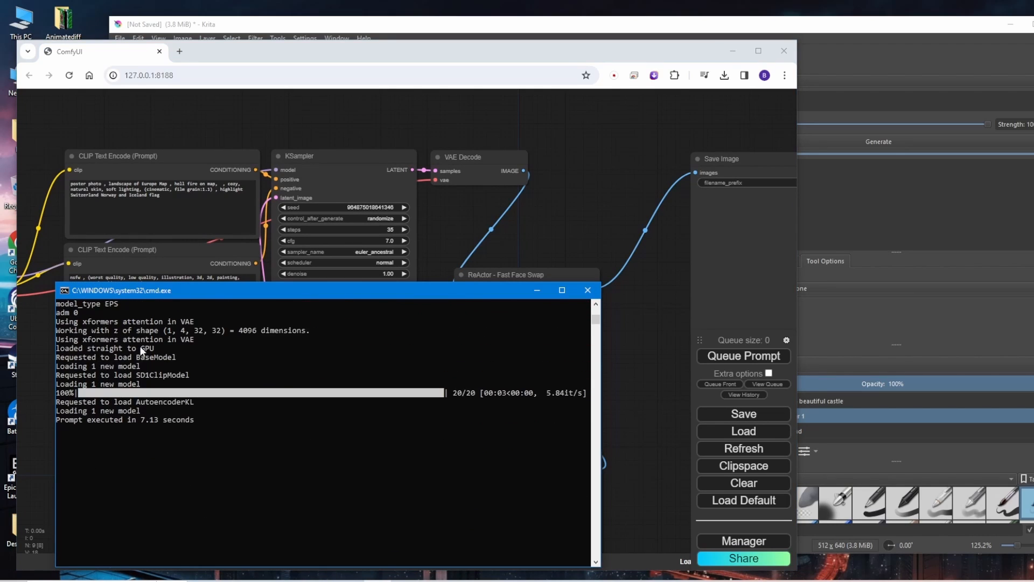
click(824, 168)
click(744, 190)
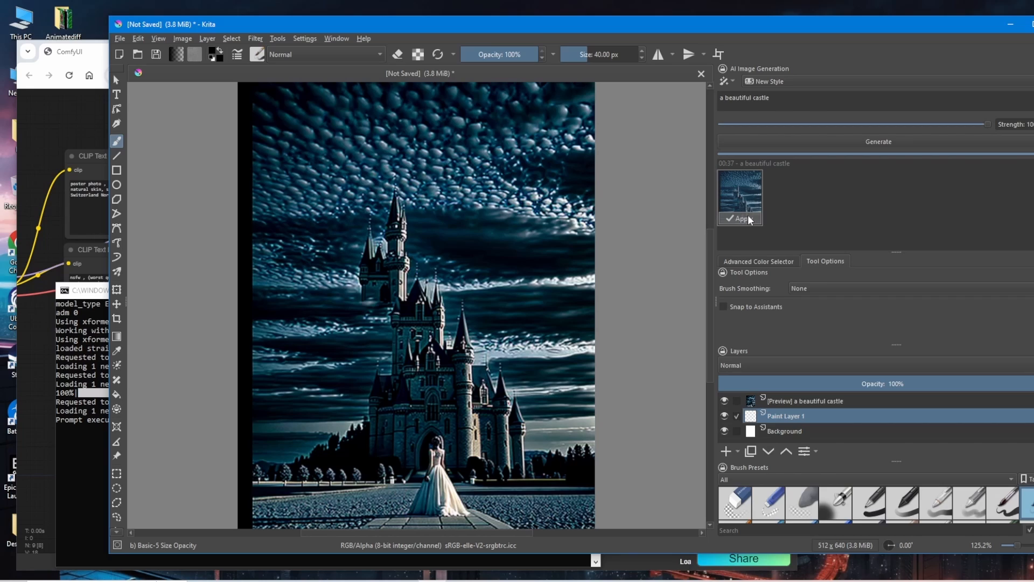
Set the generation strength to 80%, hide the castle preview and shift the Krita window to reveal the full docker
click(964, 128)
click(932, 129)
click(748, 213)
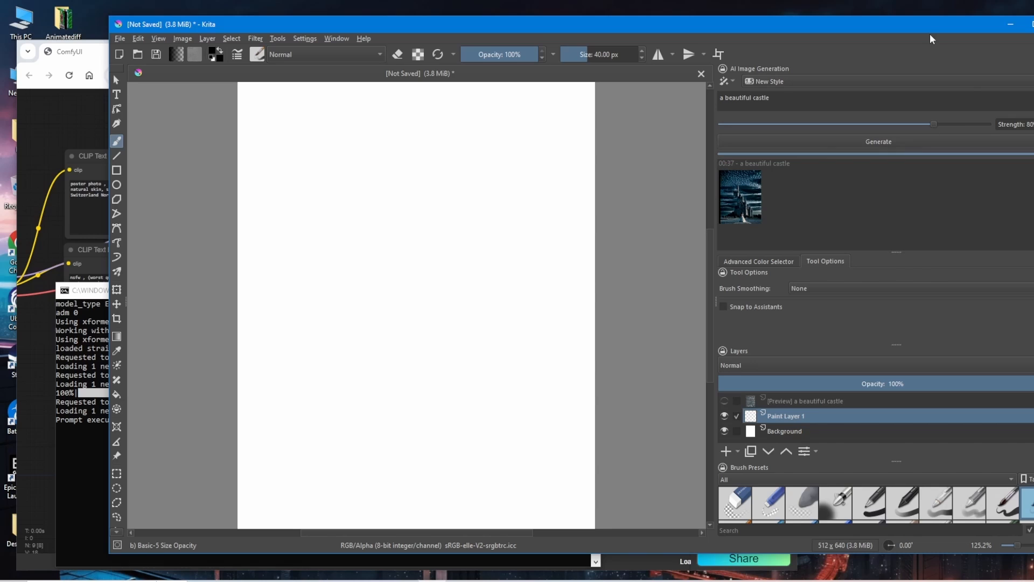
drag(915, 28, 878, 34)
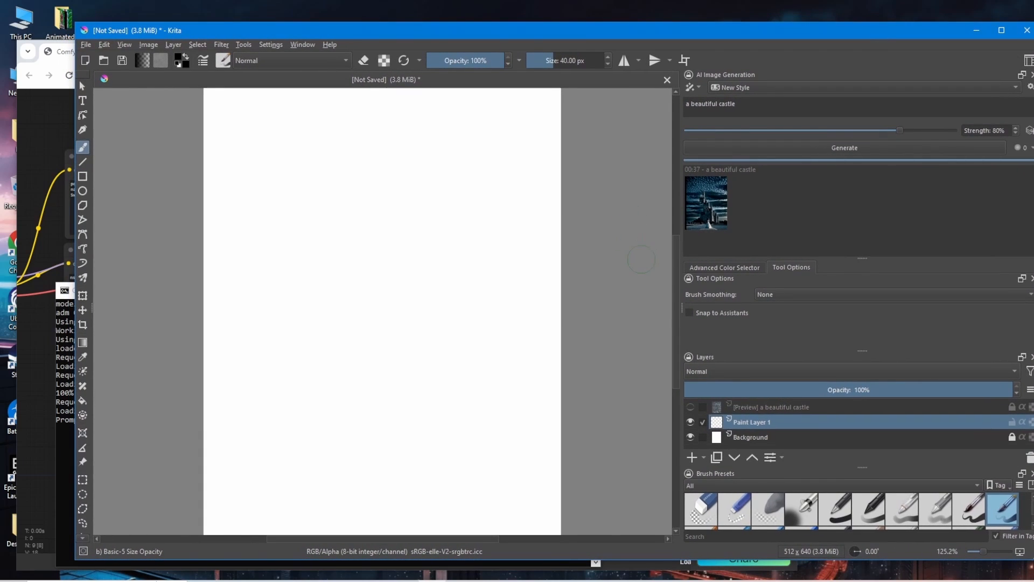
Add a control layer to the AI Image Generation docker, set its type to Pose and generate another castle image
click(1029, 130)
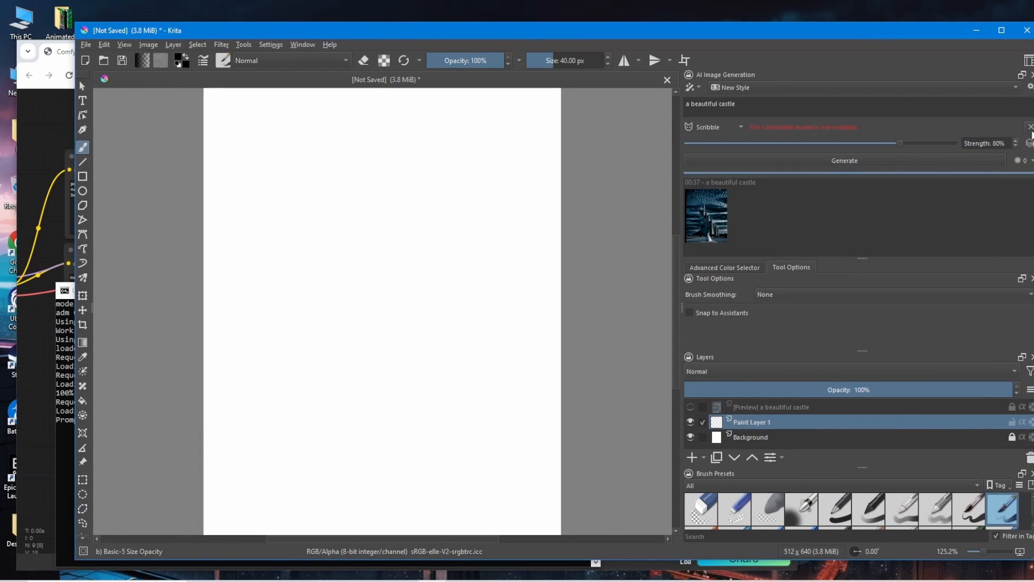
click(739, 129)
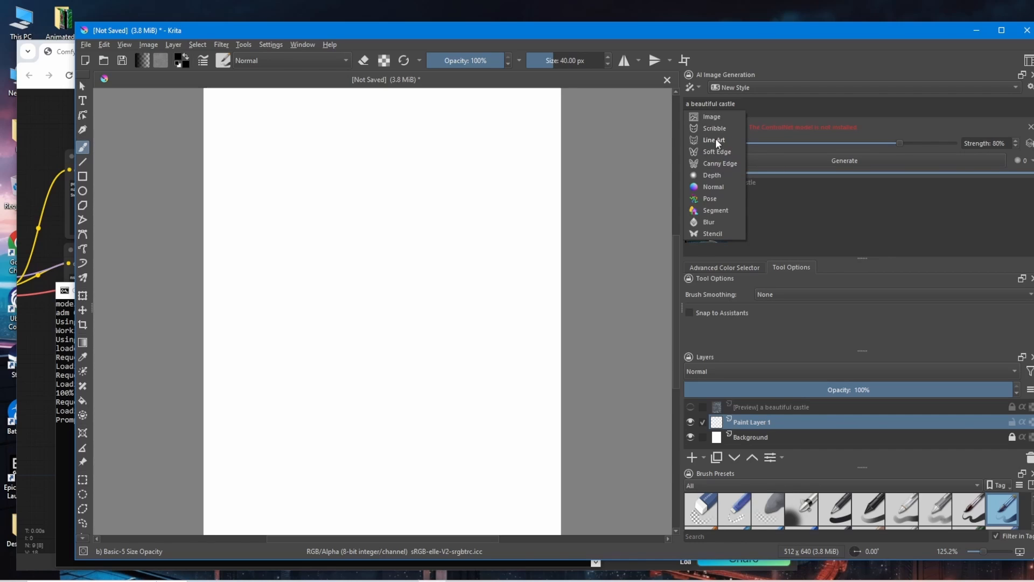
click(711, 176)
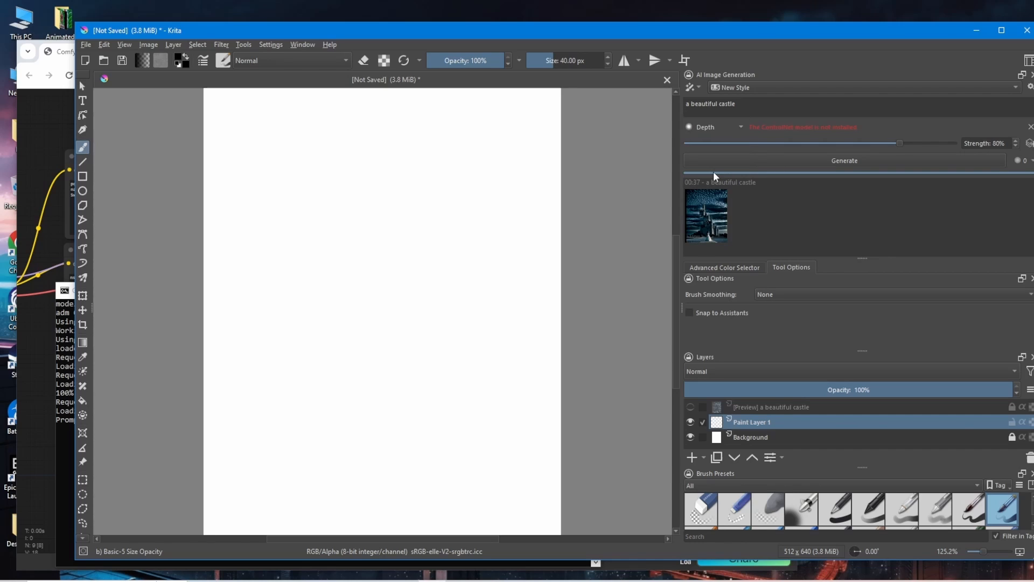
click(719, 131)
click(709, 151)
click(887, 160)
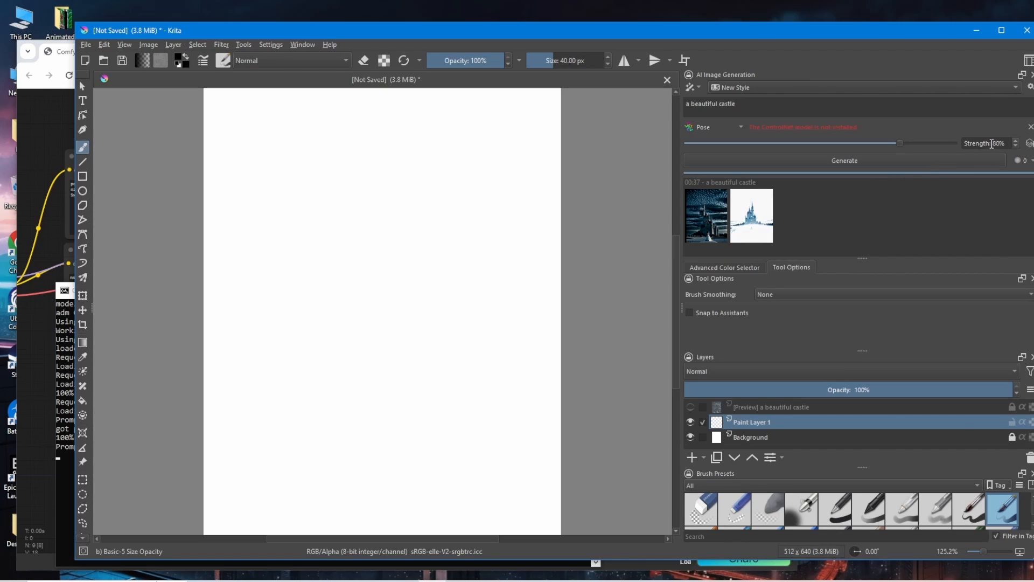
In the Cinematic Photo style preset, add the LoRA SD1-5\add_detail.safetensors and set its strength to 60%
click(830, 91)
click(1030, 87)
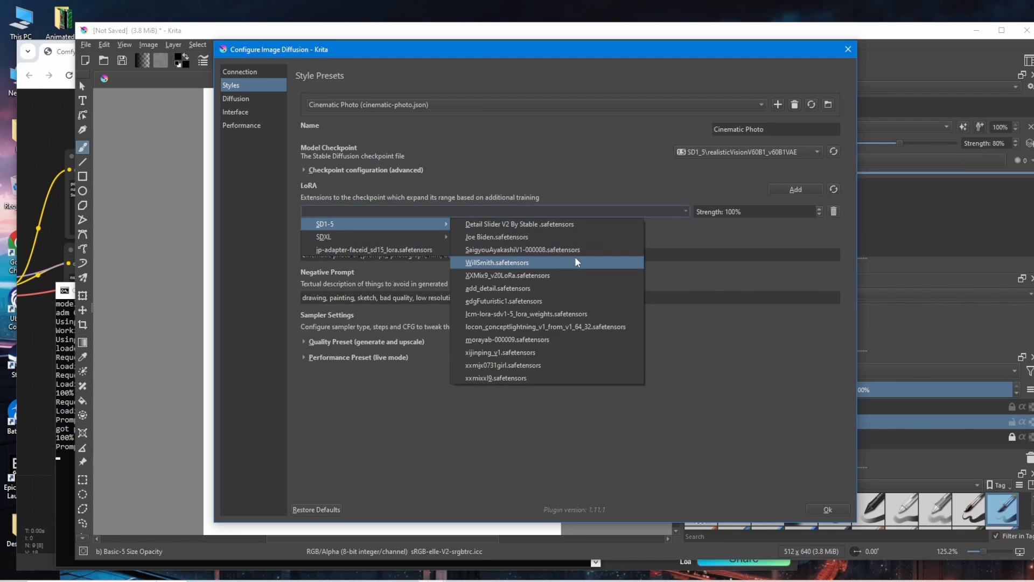
click(596, 292)
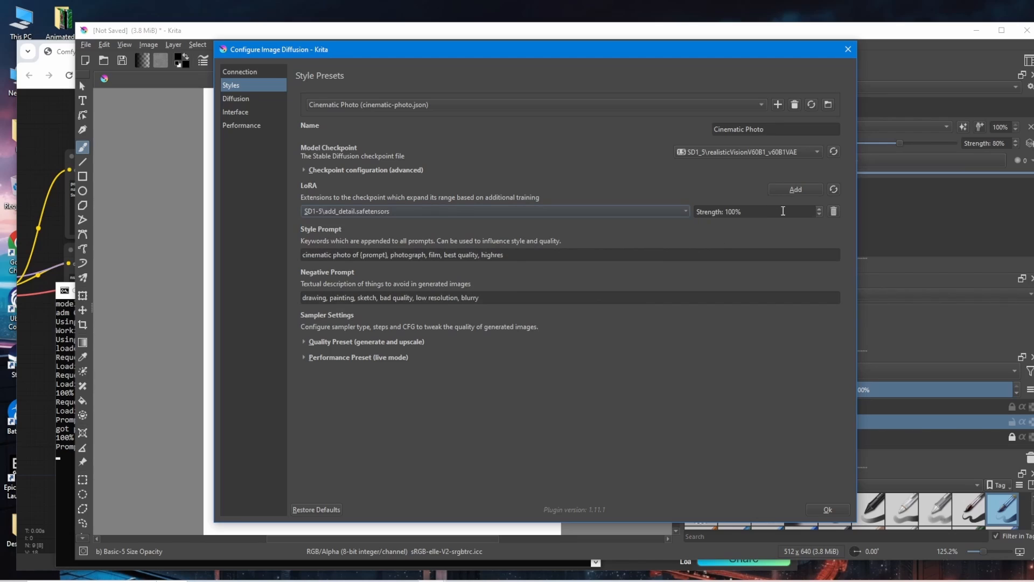
click(769, 214)
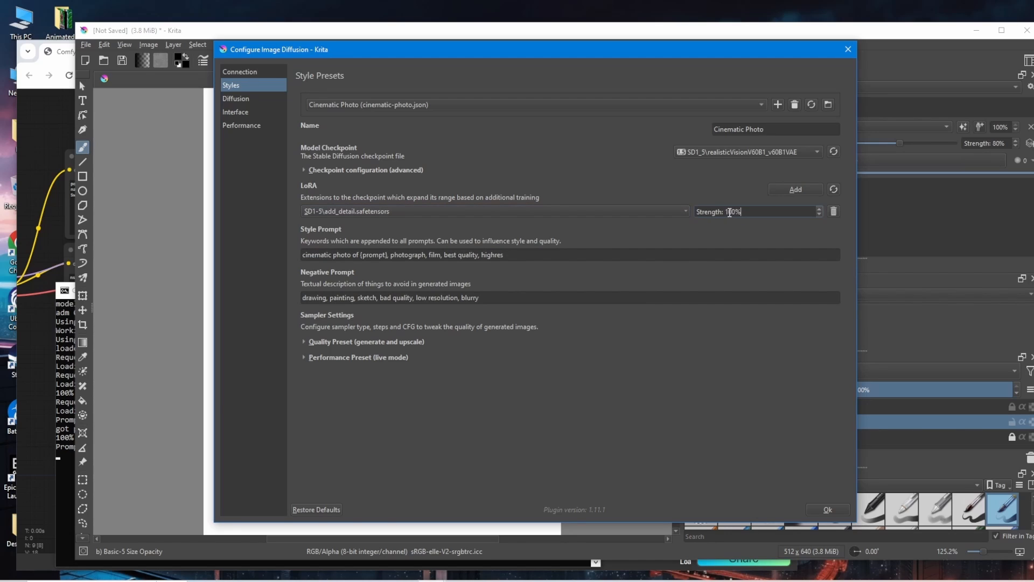
mouse_move(730, 212)
mouse_down()
mouse_move(740, 212)
mouse_move(729, 213)
mouse_up()
text(6)
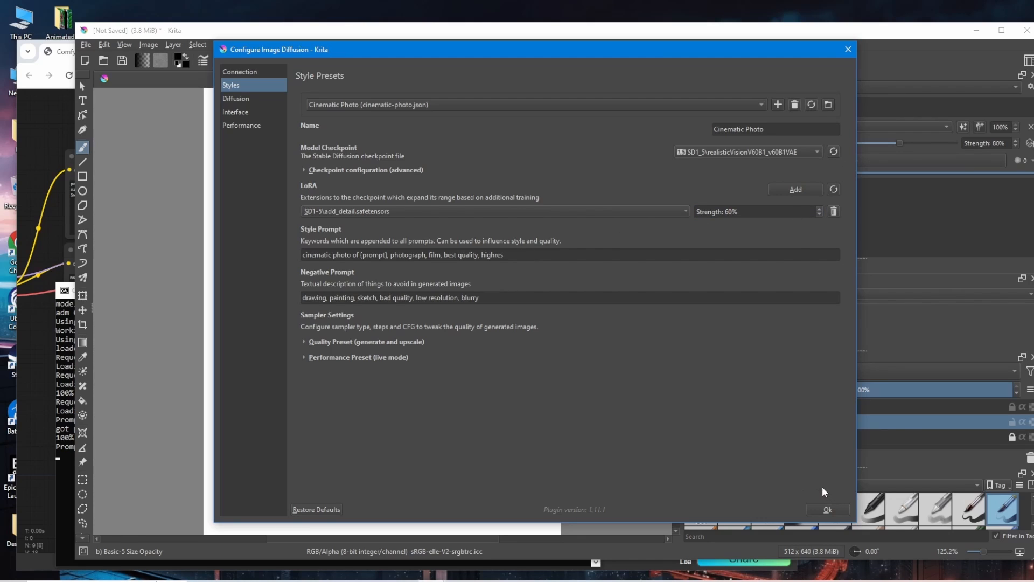
Review the plugin's Diffusion, Interface and Performance settings, then close the configuration dialog
click(259, 103)
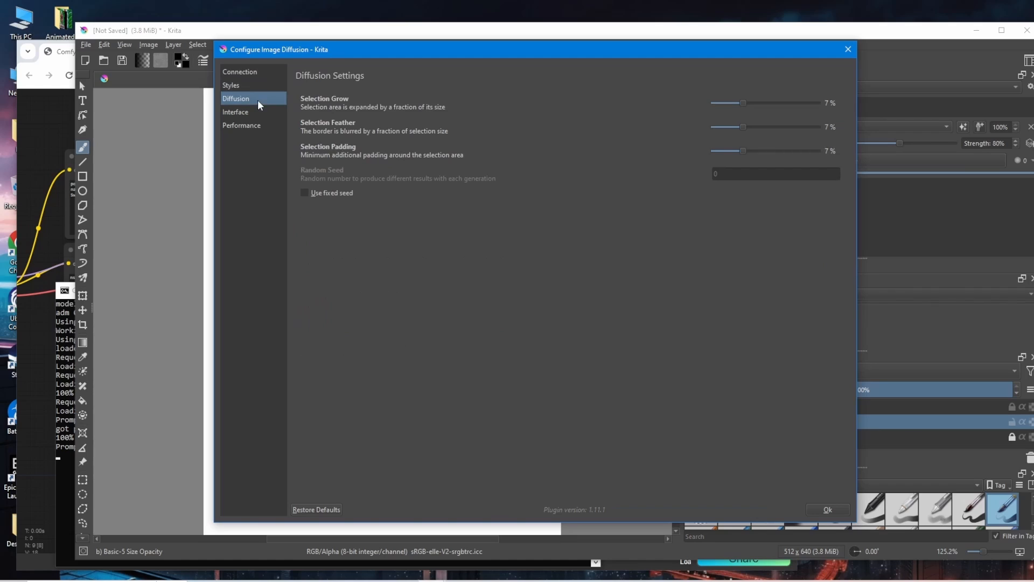
click(261, 113)
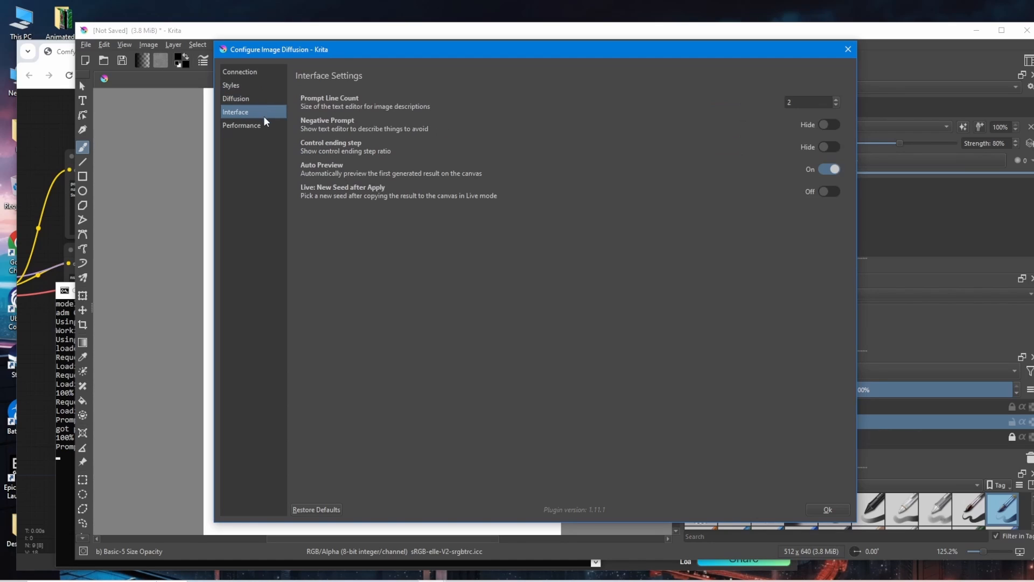
click(265, 128)
click(820, 511)
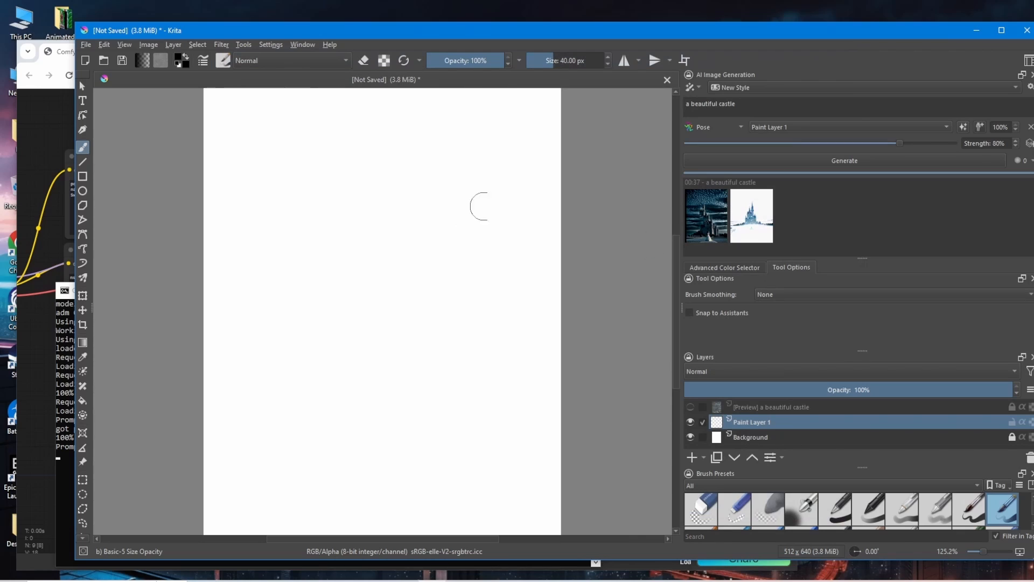
Generate images for "a beautiful castle , in a landscape view , ultra detail, raw photo" at 90% strength and preview two results on the canvas
click(761, 105)
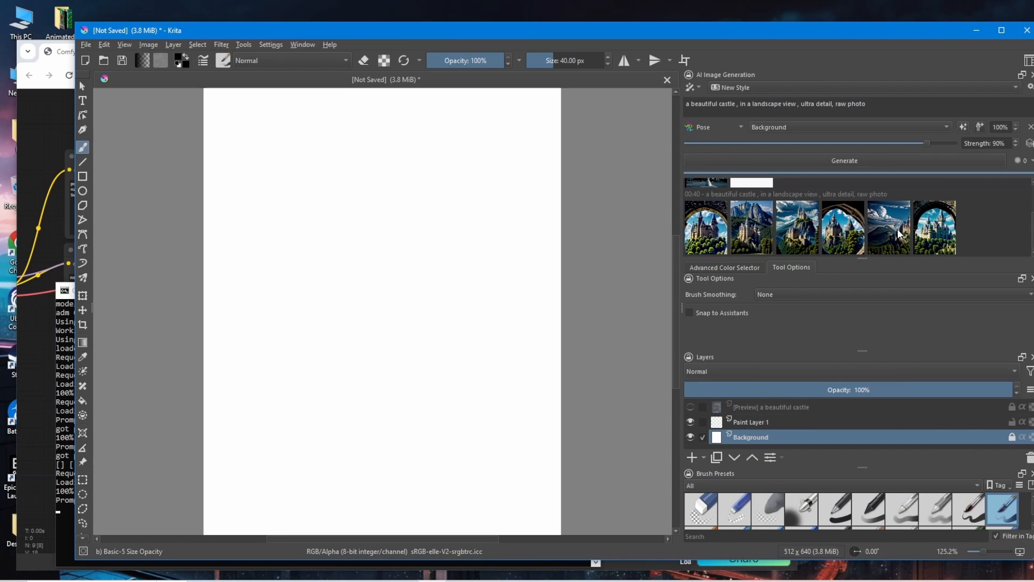
click(941, 233)
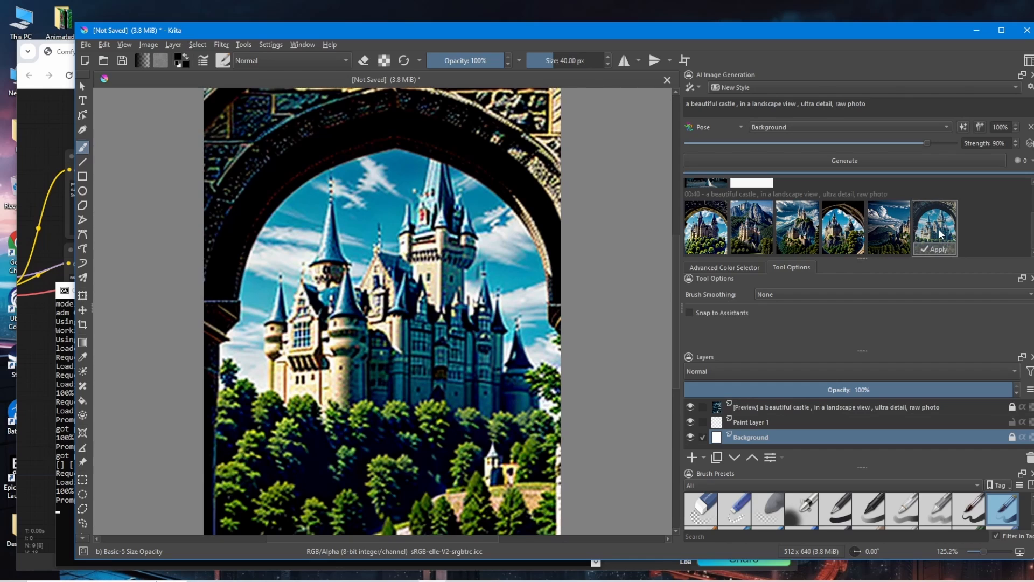
click(884, 233)
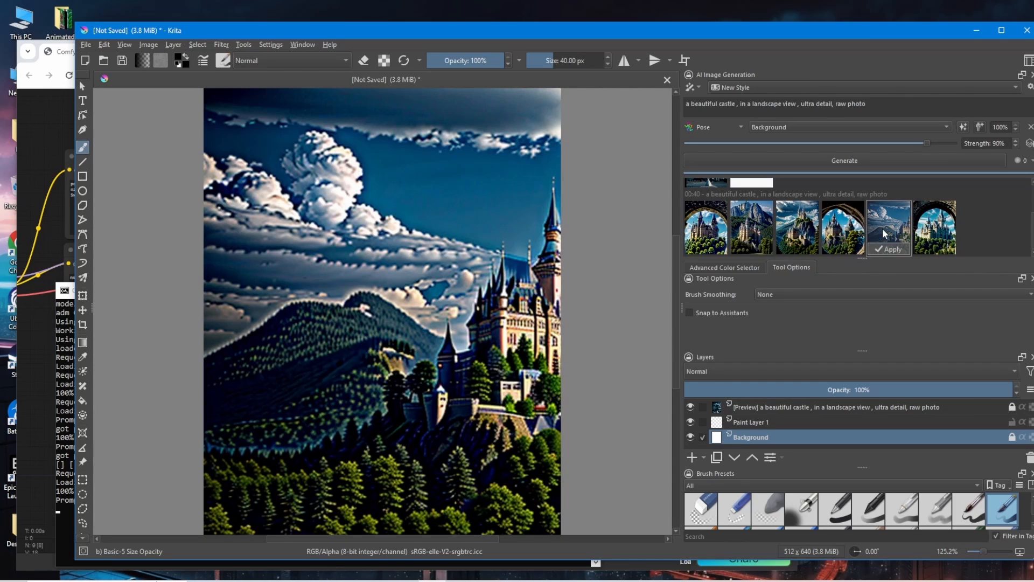
scroll(410, 259, down, 3)
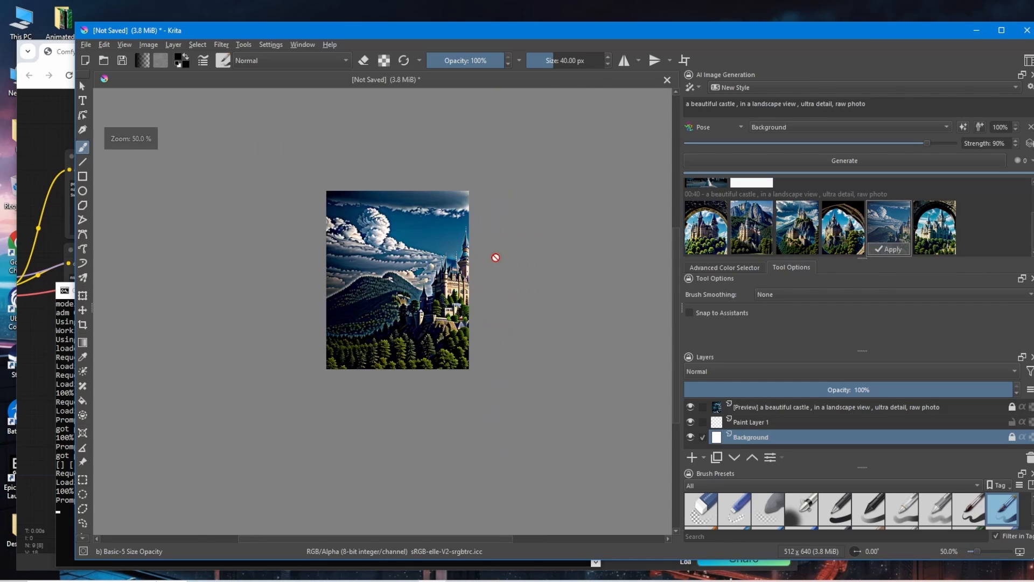
scroll(496, 257, up, 2)
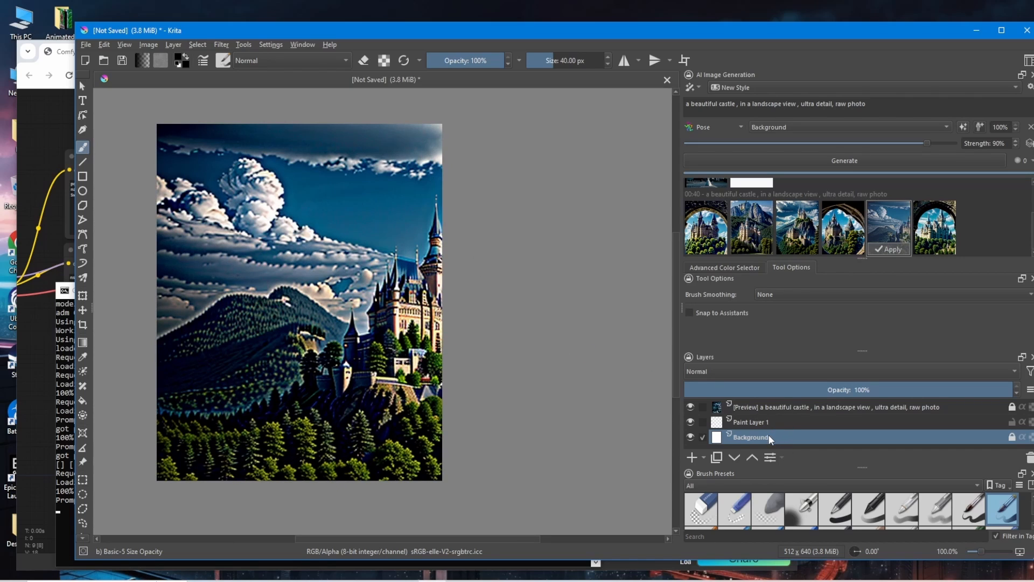
Place a copy of the preview layer beneath Background, then select the original preview layer and examine the castle image up close
drag(725, 414, 723, 439)
scroll(810, 438, up, 1)
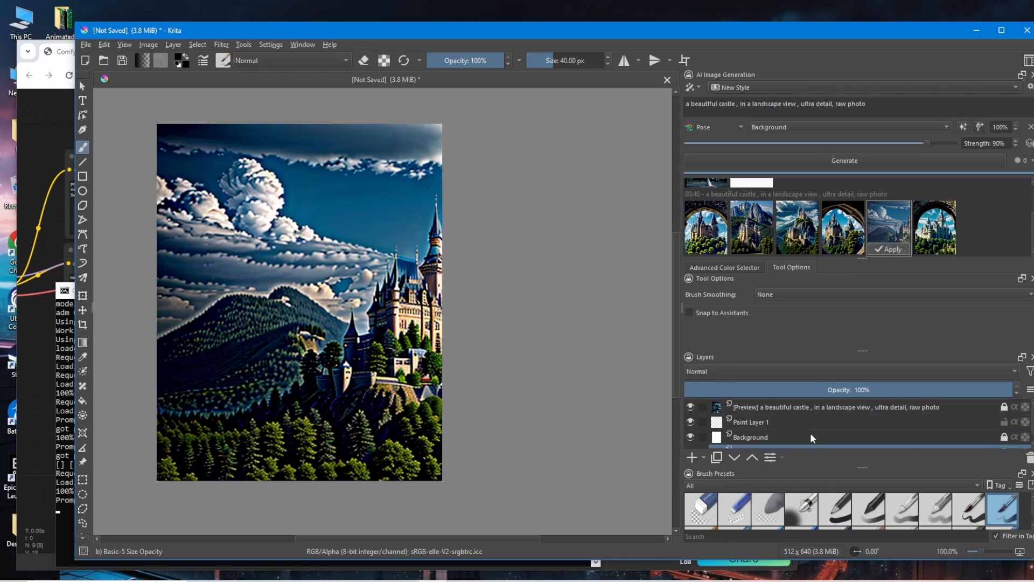
scroll(812, 438, down, 1)
scroll(812, 437, up, 1)
click(815, 412)
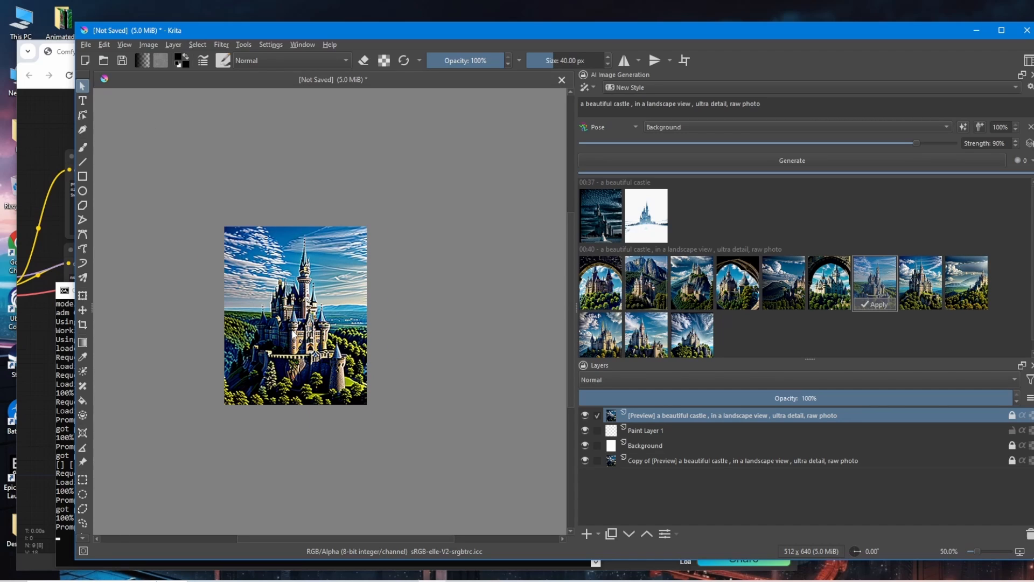
scroll(347, 321, up, 1)
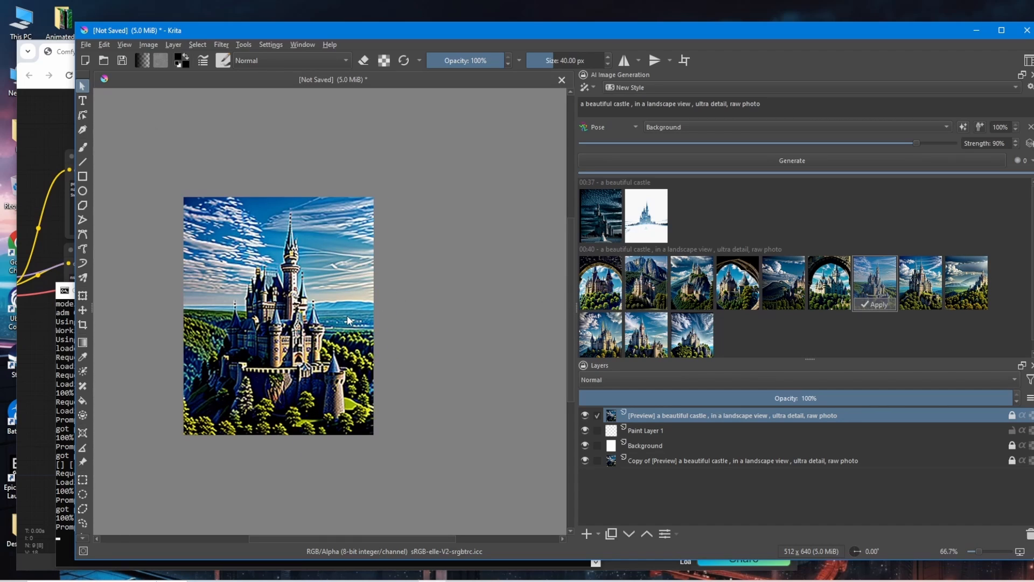
scroll(973, 143, up, 6)
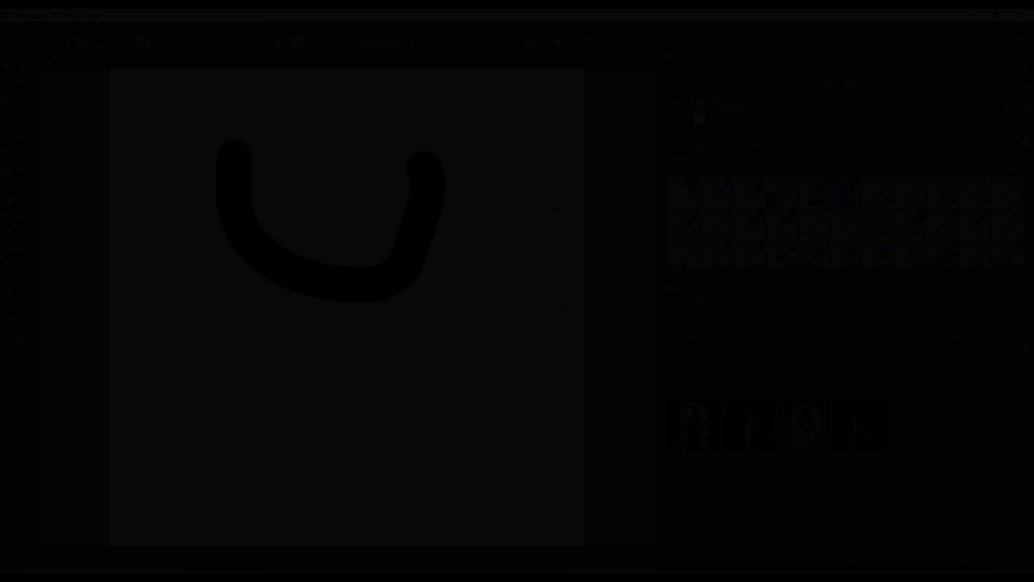
Set the control layer type to Pose and remove the paint layer containing the black brush stroke
click(673, 337)
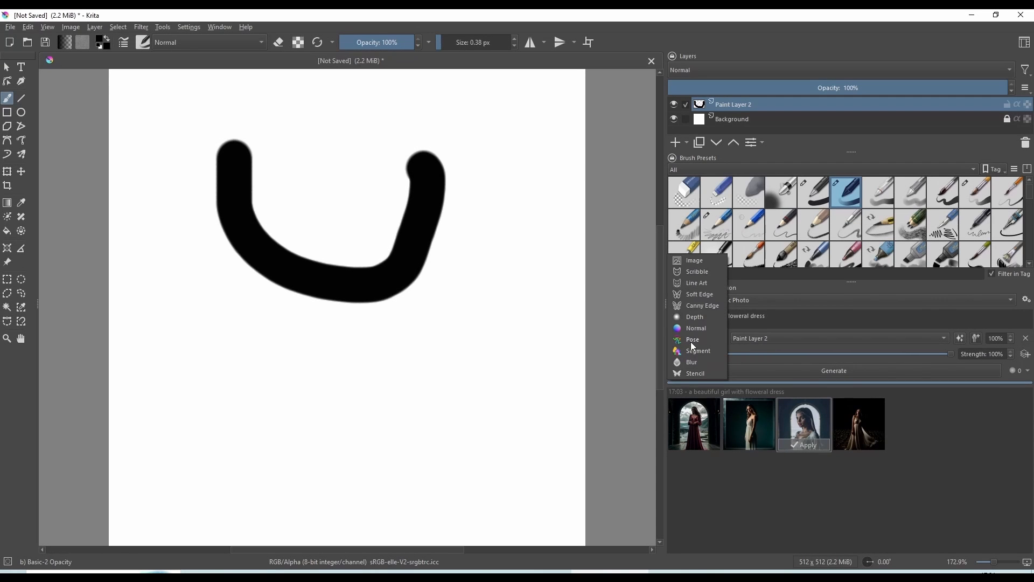
click(693, 340)
right_click(700, 102)
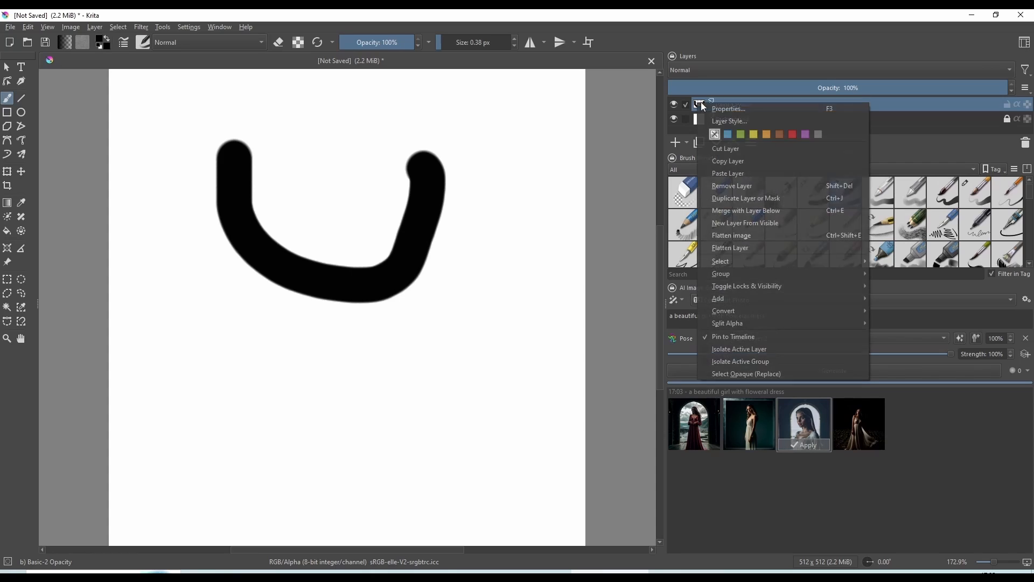
click(754, 186)
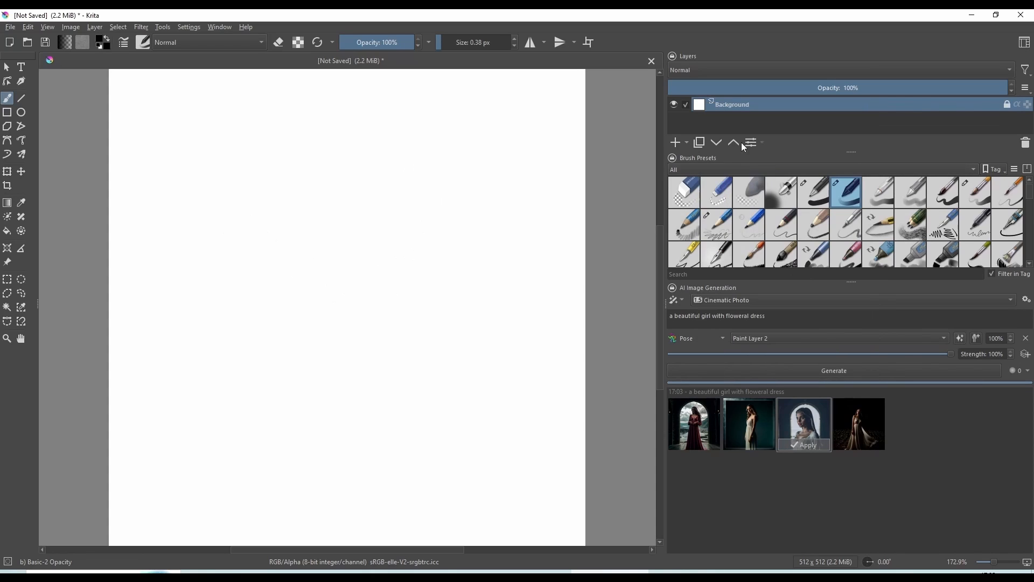
Add two paint layers, then create a Pose control layer based on the lower one and check its source layer options
click(676, 143)
click(675, 143)
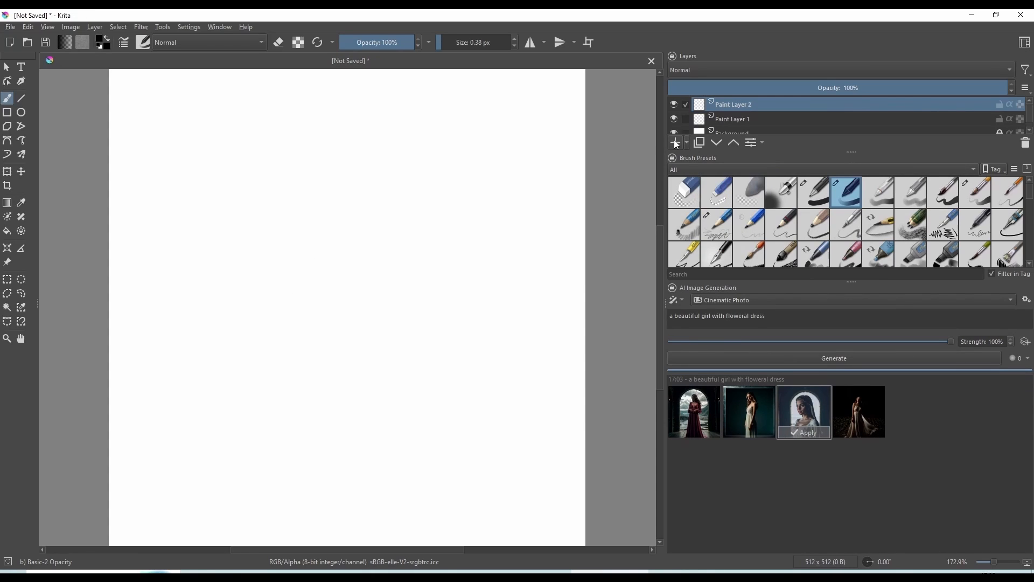
click(684, 118)
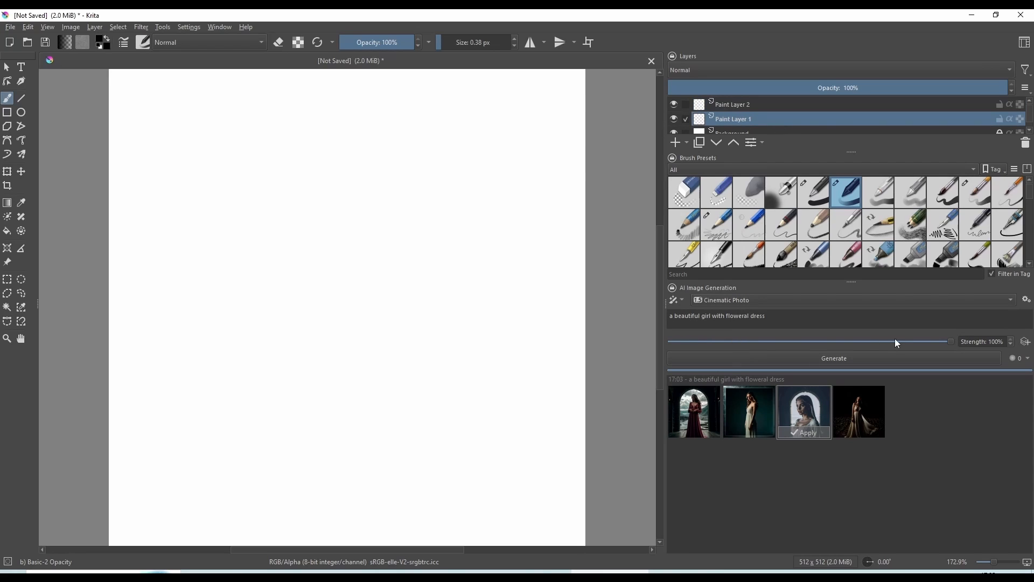
click(1026, 343)
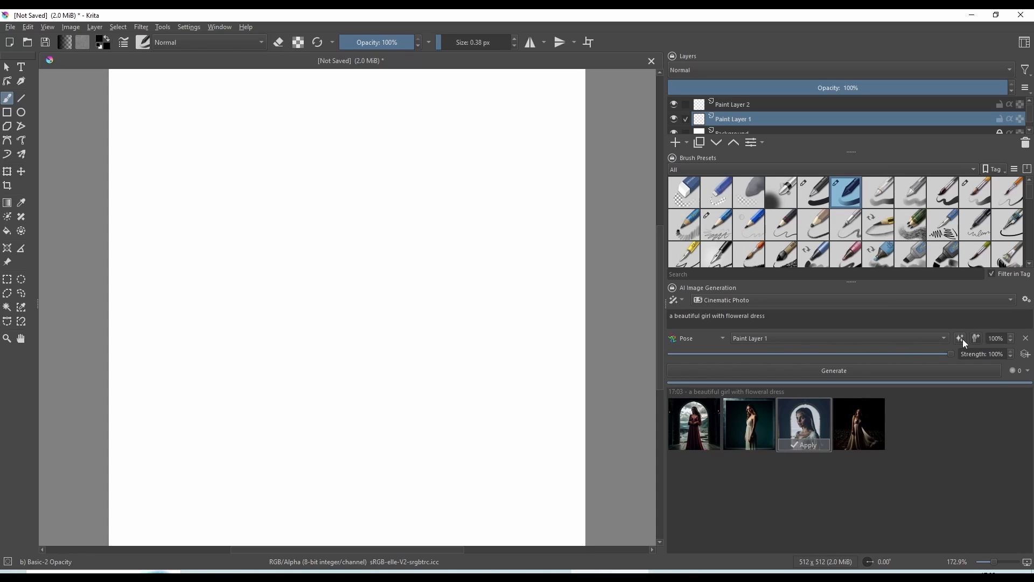
click(873, 338)
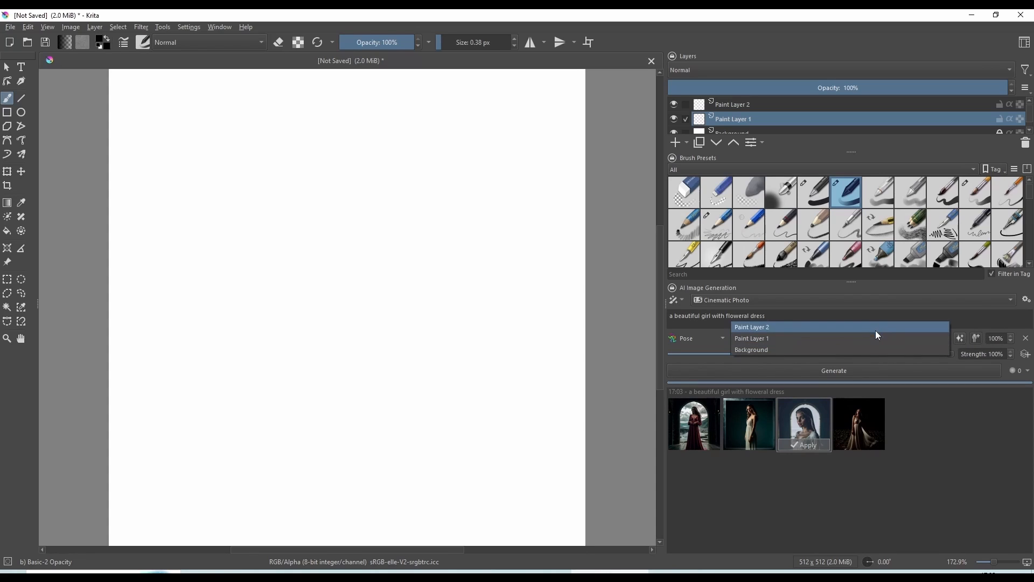
Add a vector layer and insert a pose skeleton for the Pose control on it
click(687, 143)
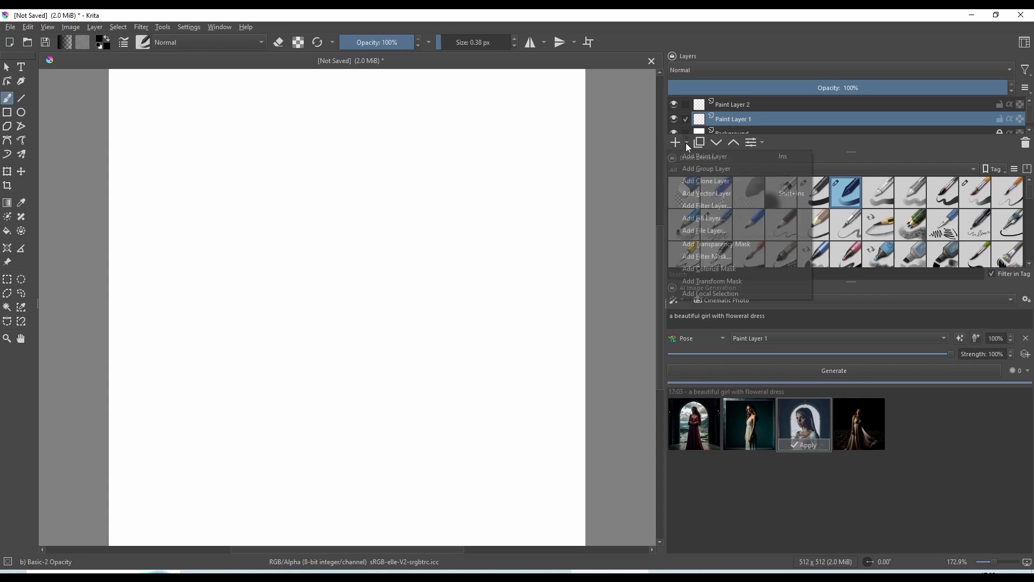
click(712, 193)
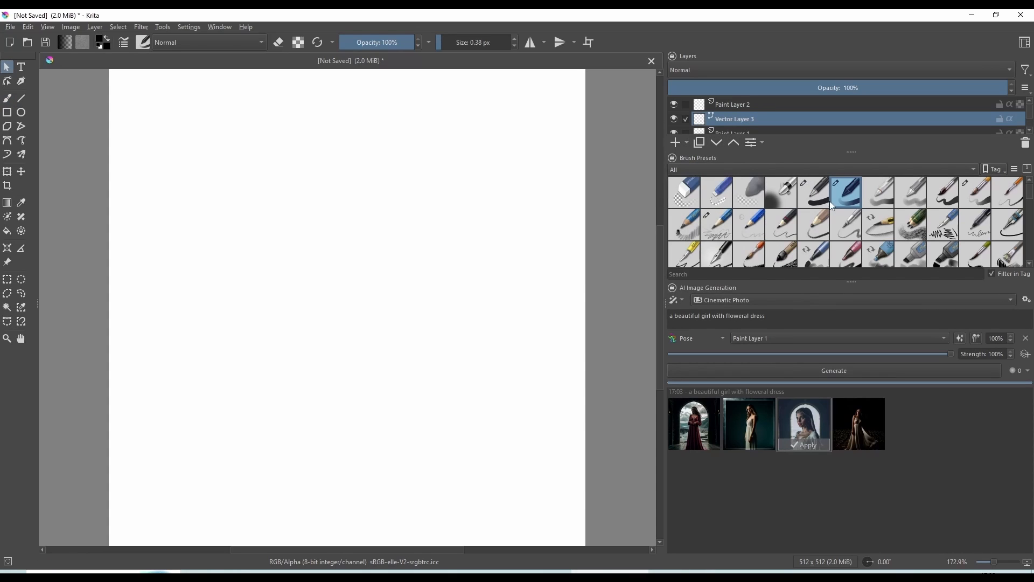
click(976, 341)
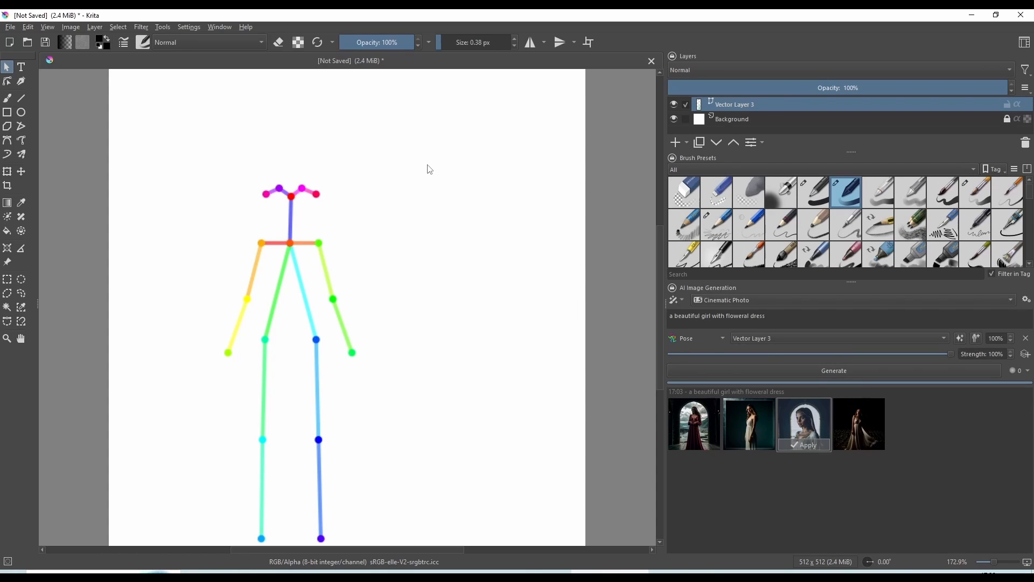
Move the skeleton's head, torso, arms and knees up and to the left, keeping both feet in place
drag(181, 147, 534, 527)
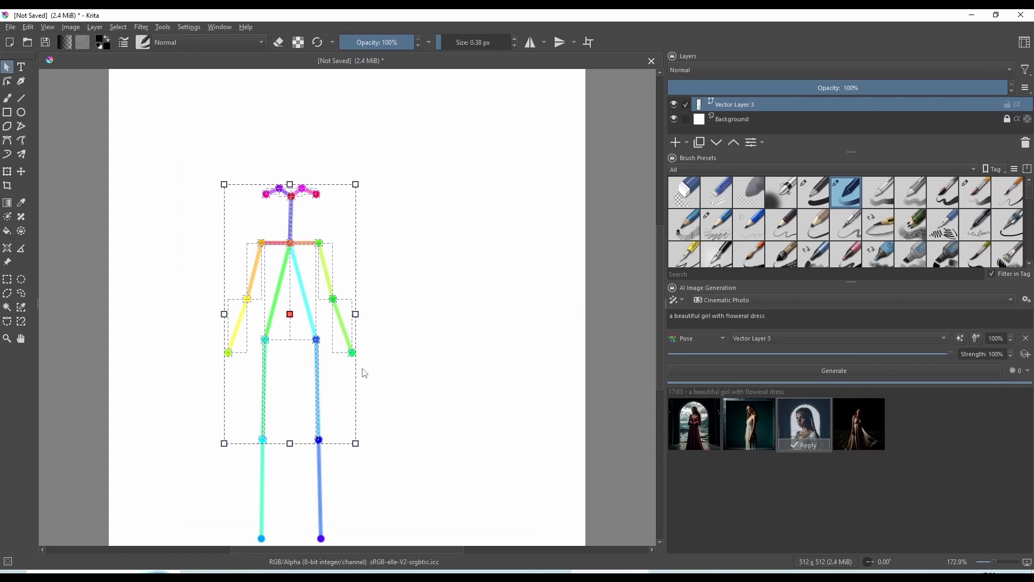
drag(291, 212, 227, 197)
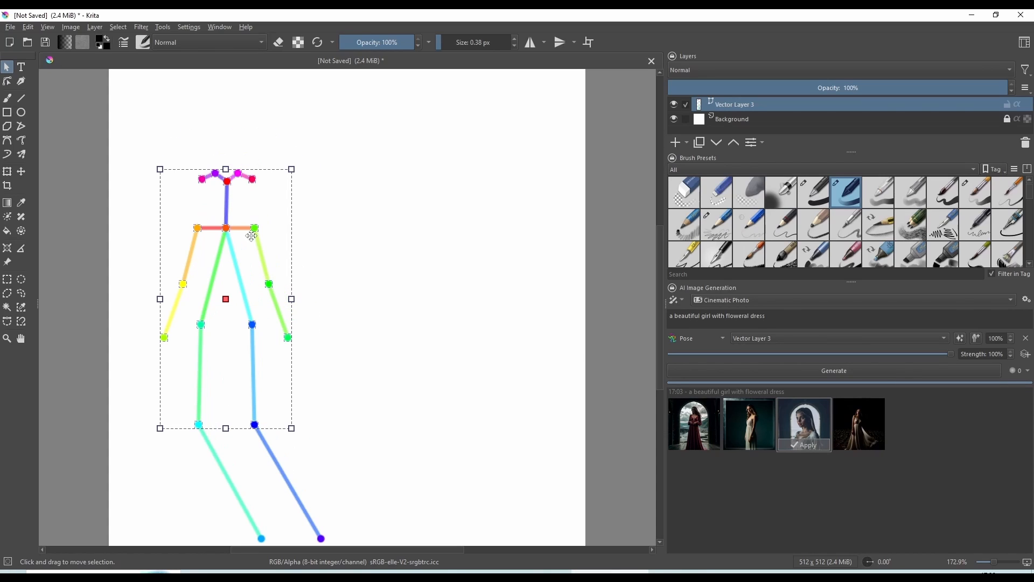
mouse_move(257, 424)
mouse_down()
mouse_move(317, 347)
mouse_move(264, 422)
mouse_up()
click(395, 398)
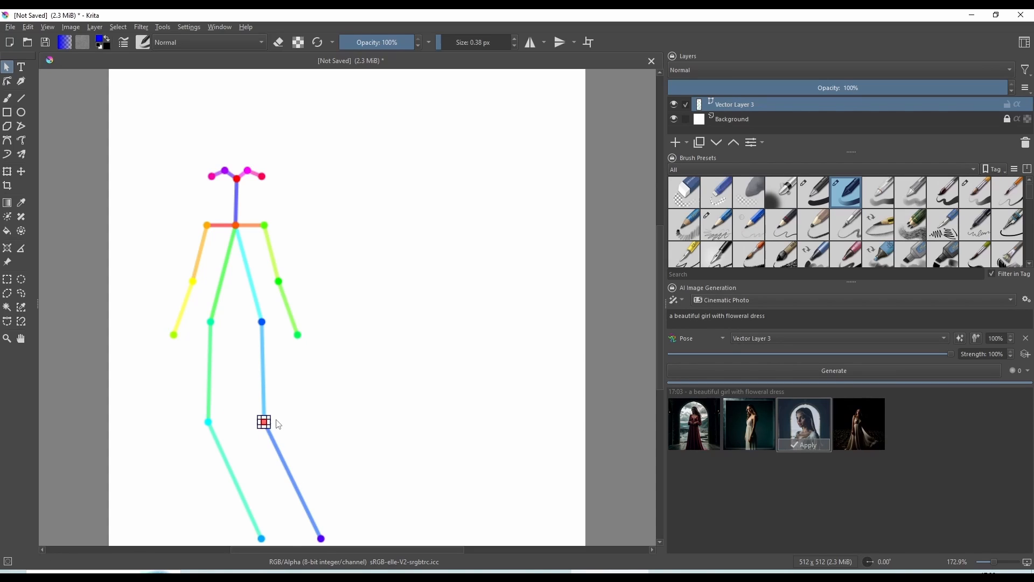
Bend the skeleton's knees toward the right and raise the green arm's hand to about head height with its elbow moved outward
scroll(264, 422, up, 4)
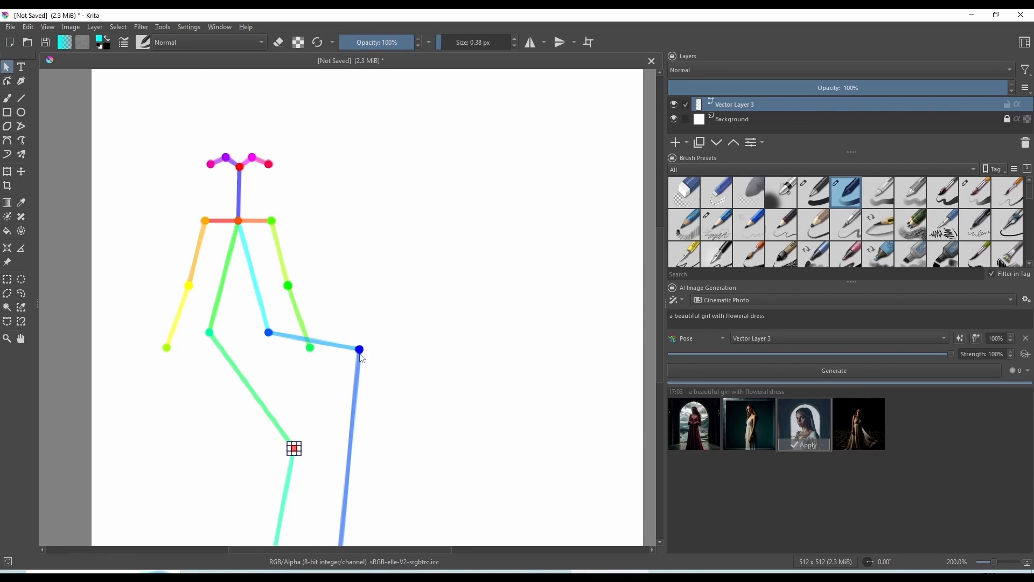
drag(358, 349, 361, 413)
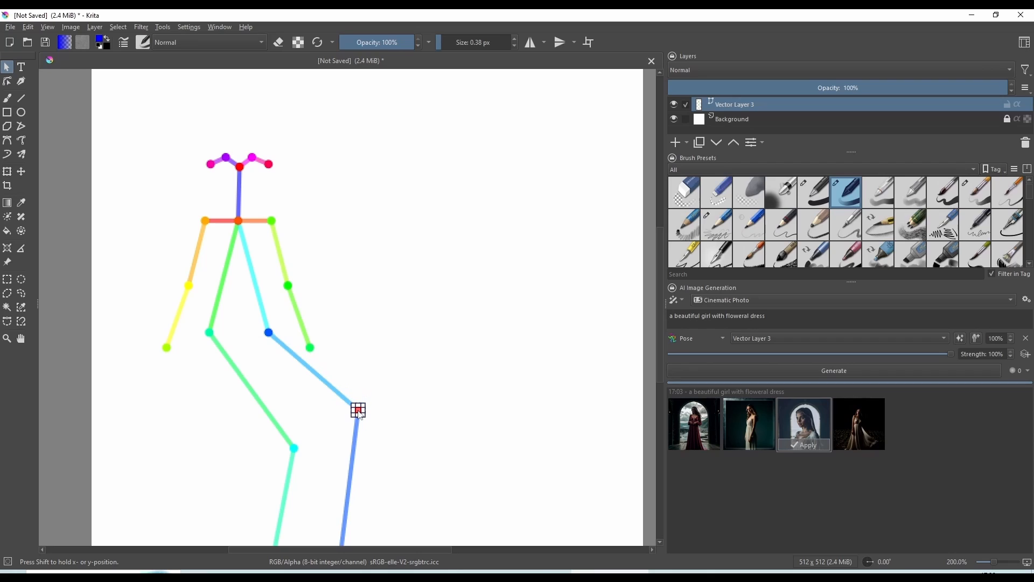
drag(355, 311, 343, 206)
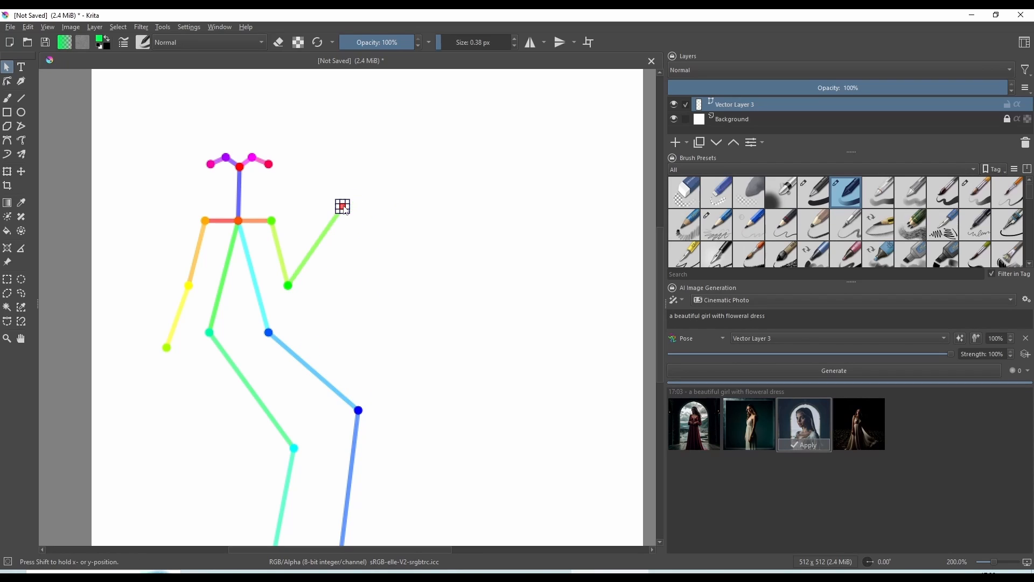
drag(288, 286, 326, 265)
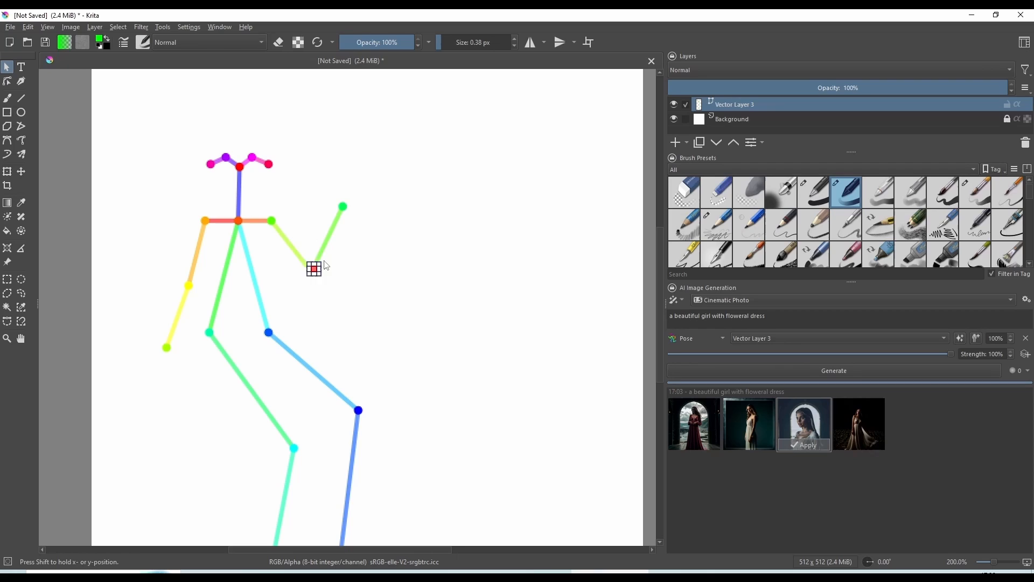
Generate images from the floral dress prompt with the adjusted pose, and deselect the hand joint
click(813, 370)
scroll(531, 393, down, 3)
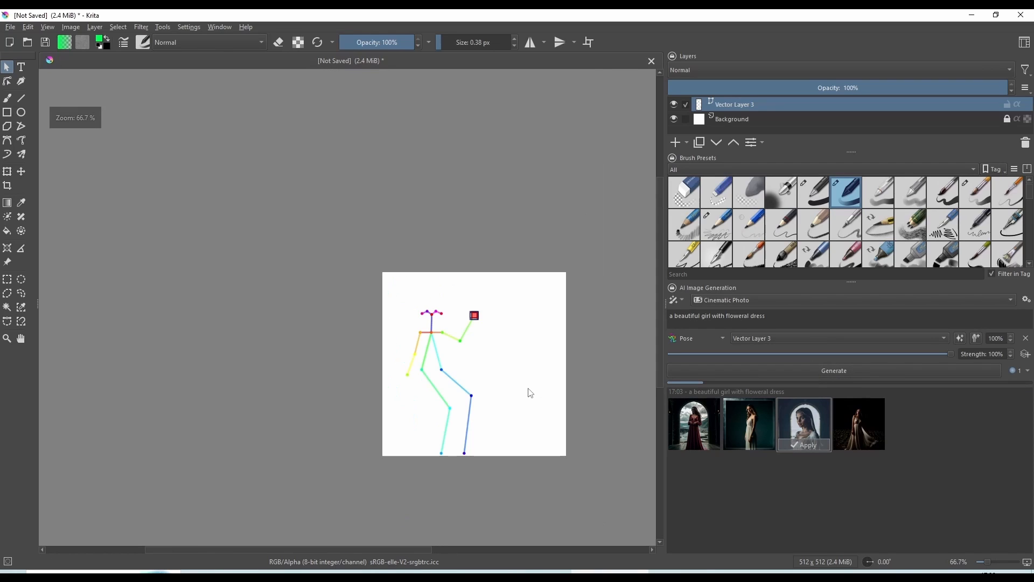
click(607, 347)
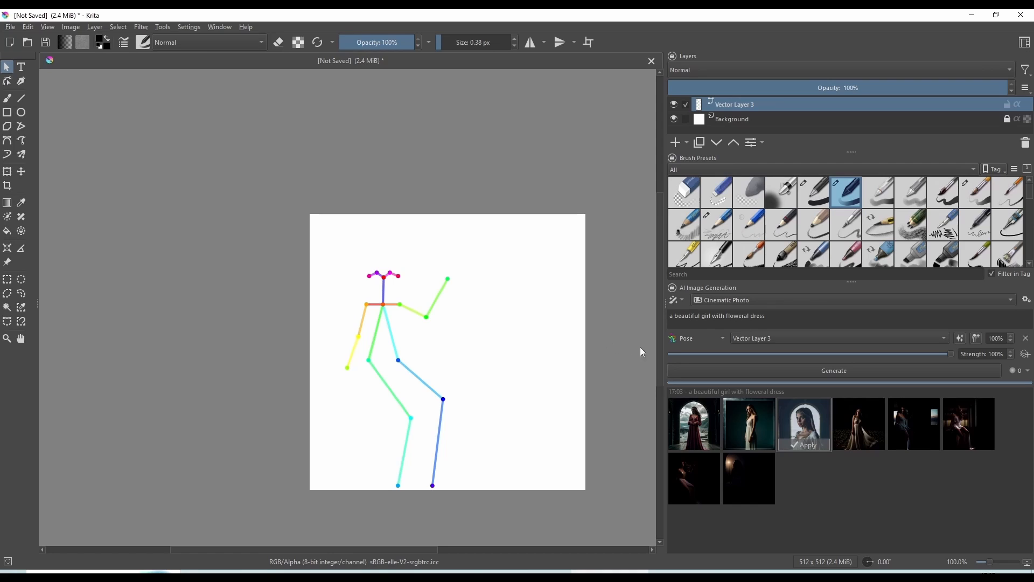
Preview the first three newly generated images on the canvas to compare them with the pose
click(910, 430)
click(970, 420)
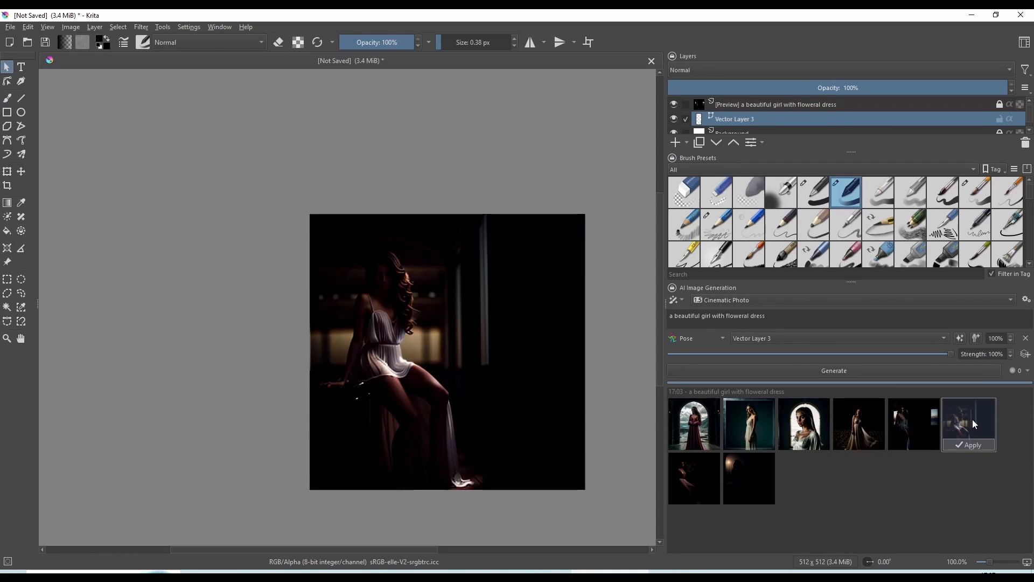
click(701, 479)
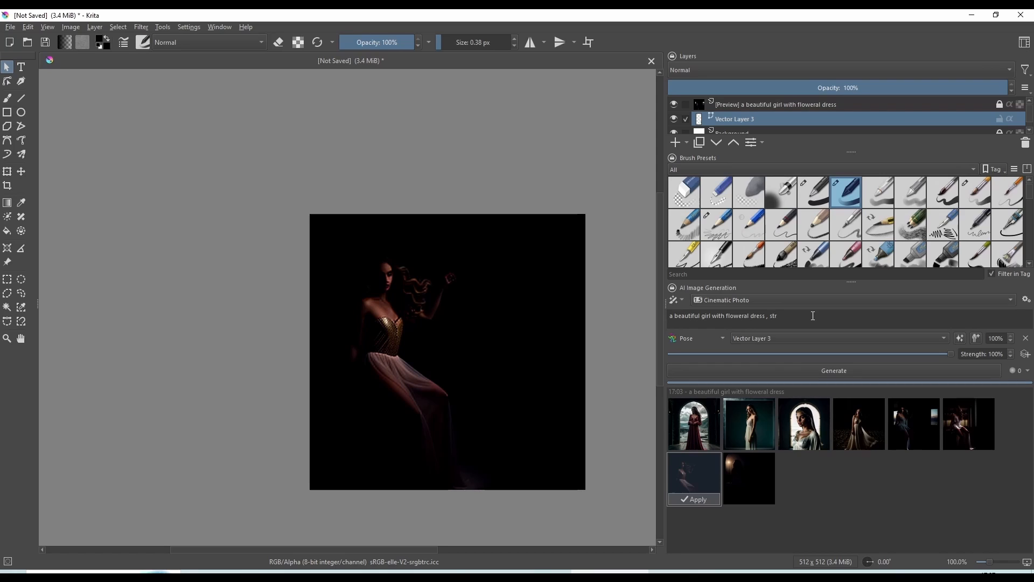
Append ", strong light" to the prompt and generate a new batch of images
text(ong light)
click(779, 377)
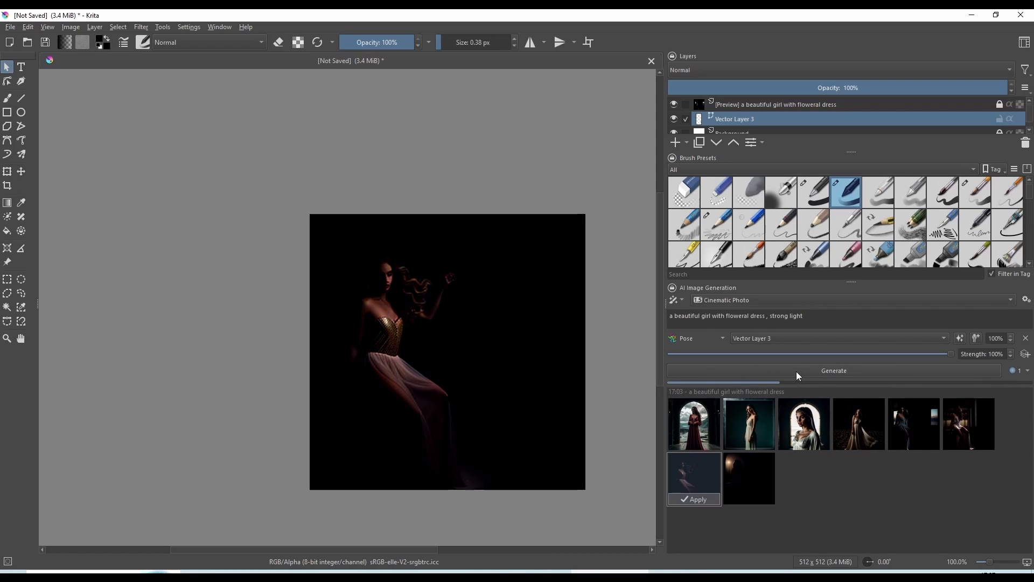
Select the preview layer, then preview the second and third images of the "strong light" batch
click(760, 104)
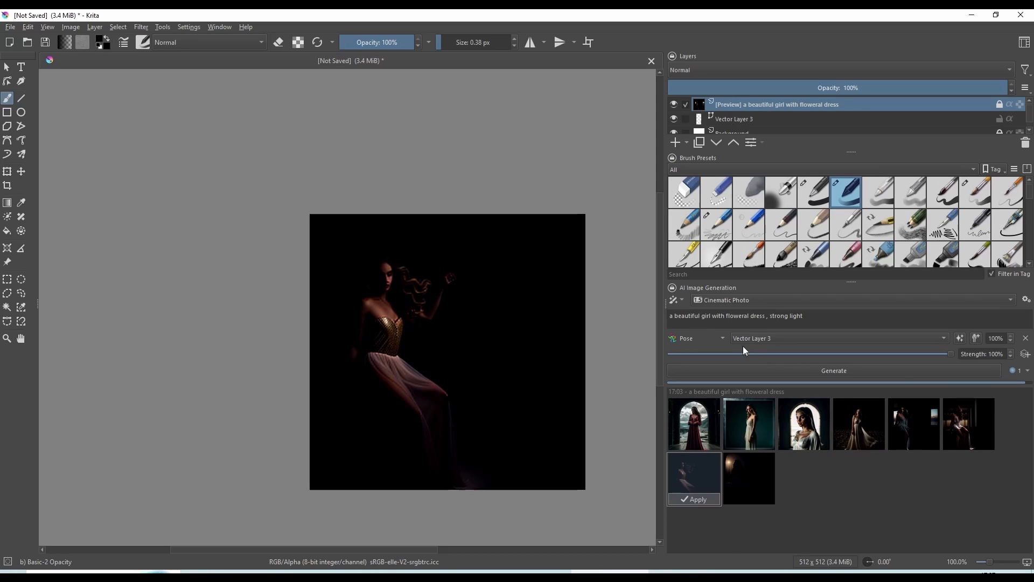
scroll(801, 410, down, 1)
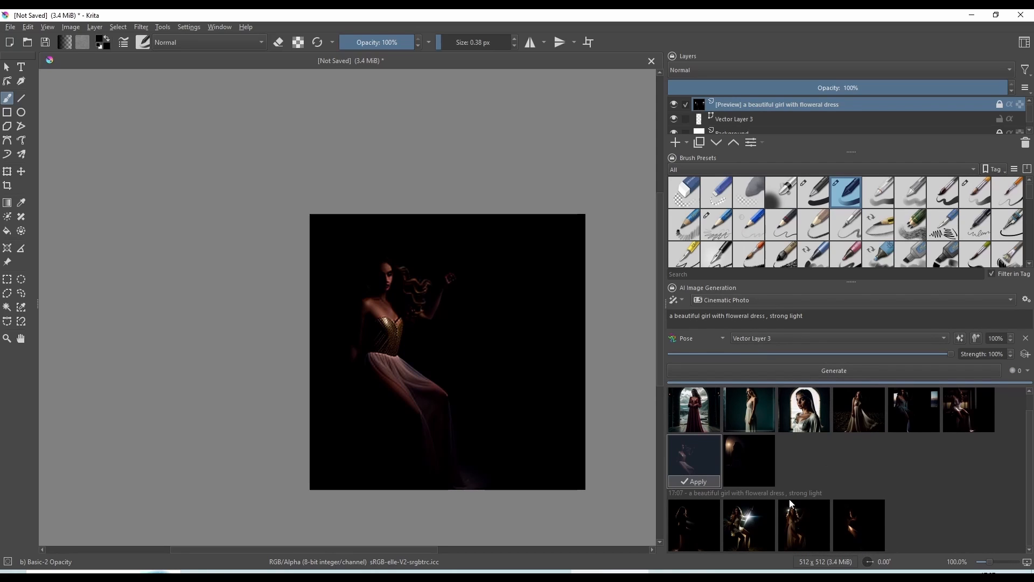
click(744, 530)
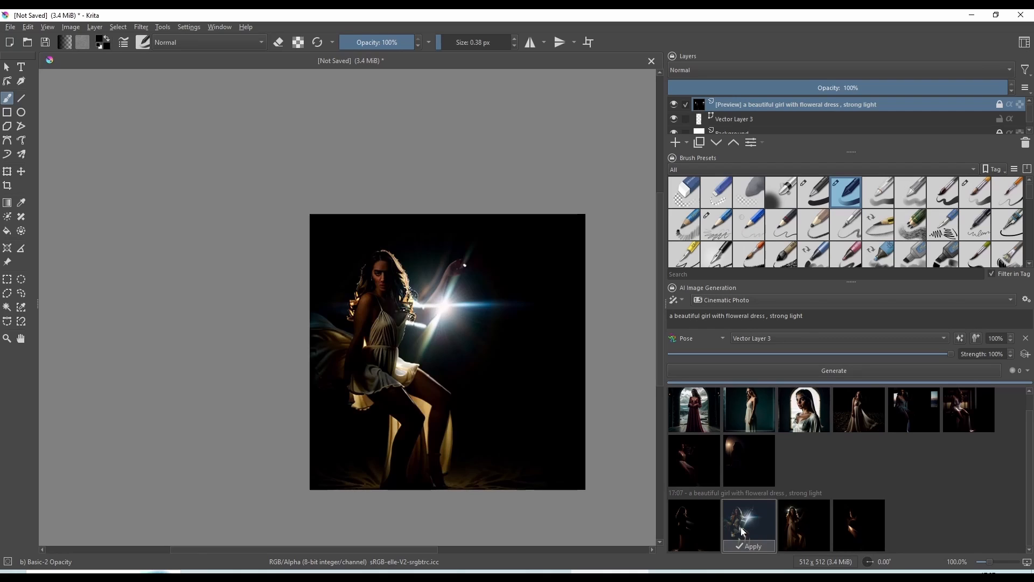
click(804, 525)
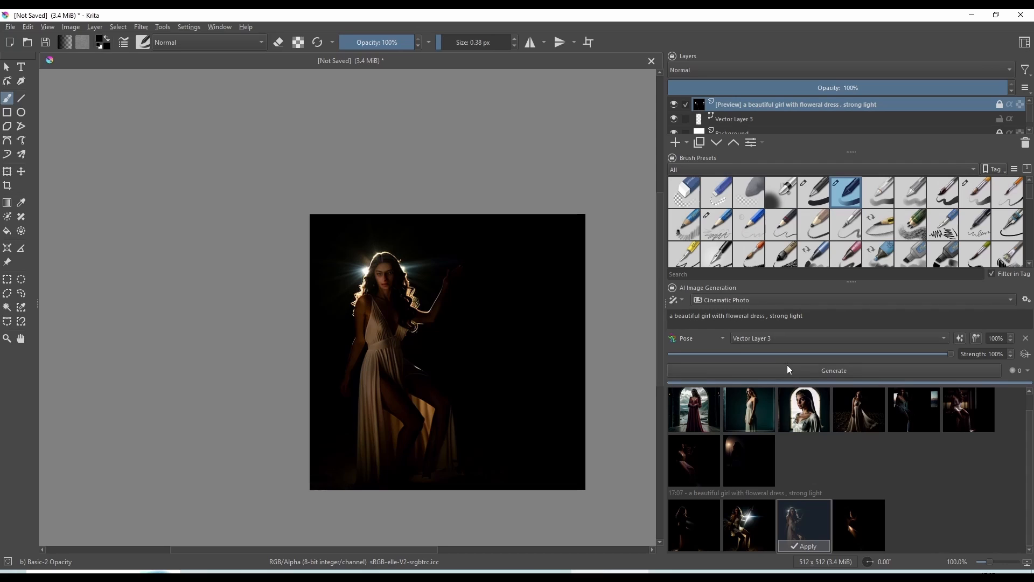
Hide the preview layer and make Vector Layer 3 active for editing the pose
click(754, 119)
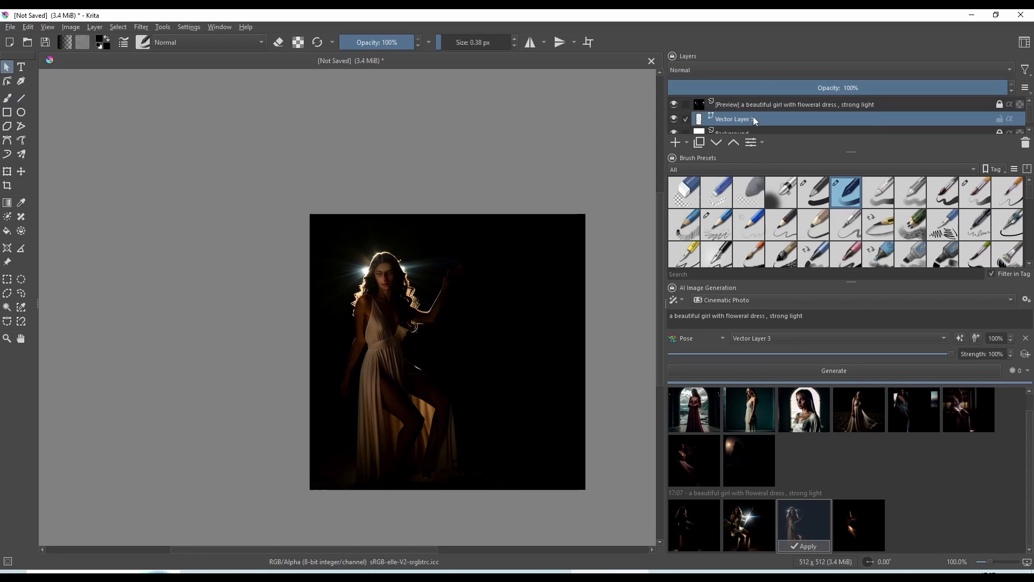
click(753, 104)
click(677, 105)
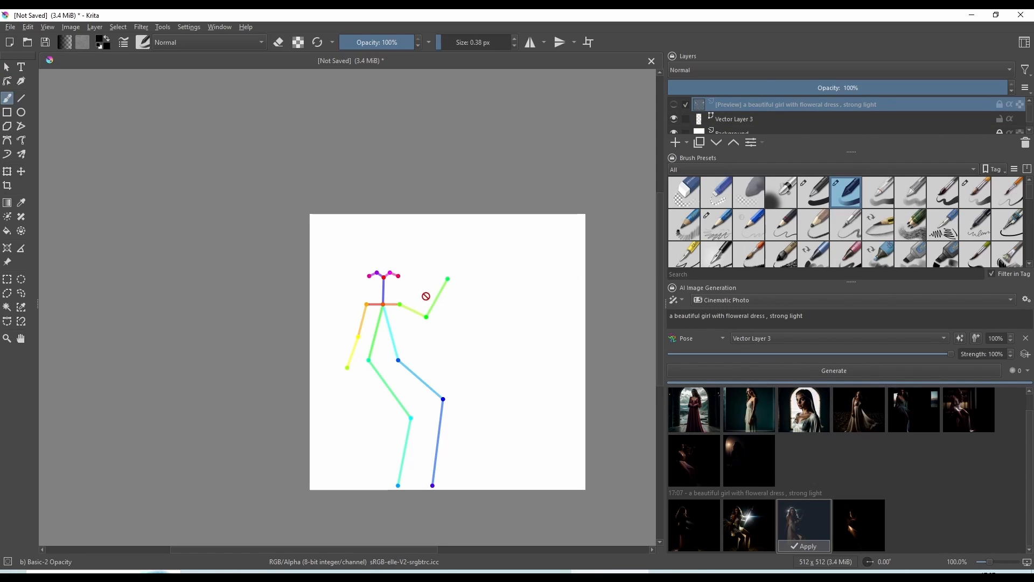
click(746, 119)
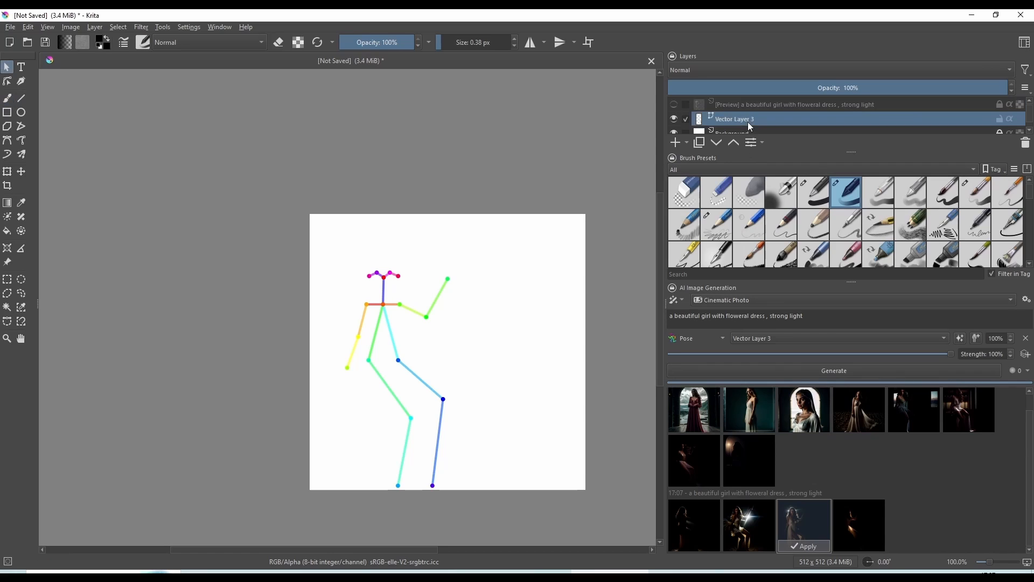
Shift the raised arm's elbow outward, lower the green leg's hip, swing the feet right, and append ", in a garden, sunnday" to the prompt
drag(426, 318, 432, 316)
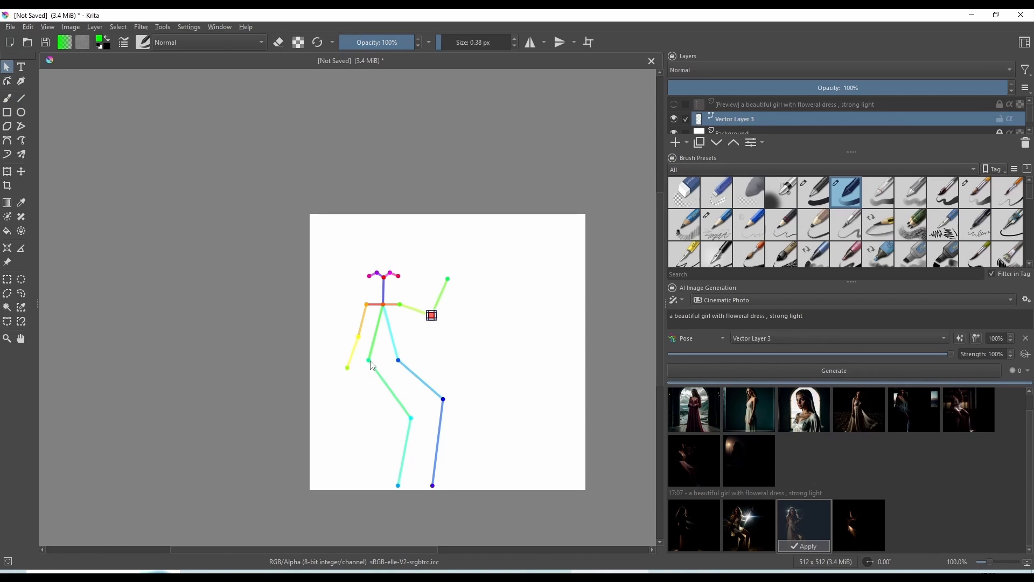
drag(371, 361, 372, 395)
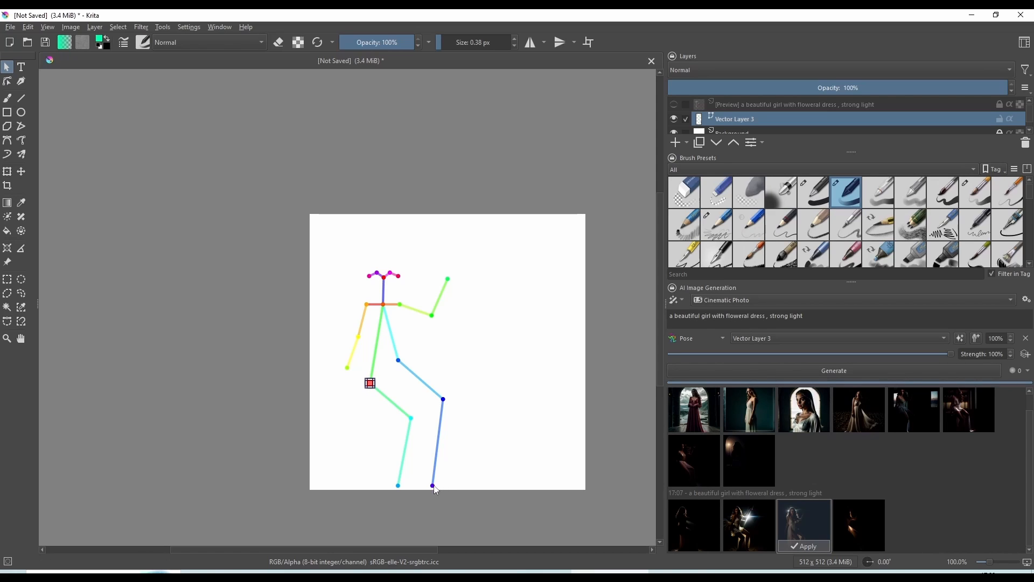
drag(434, 486, 490, 465)
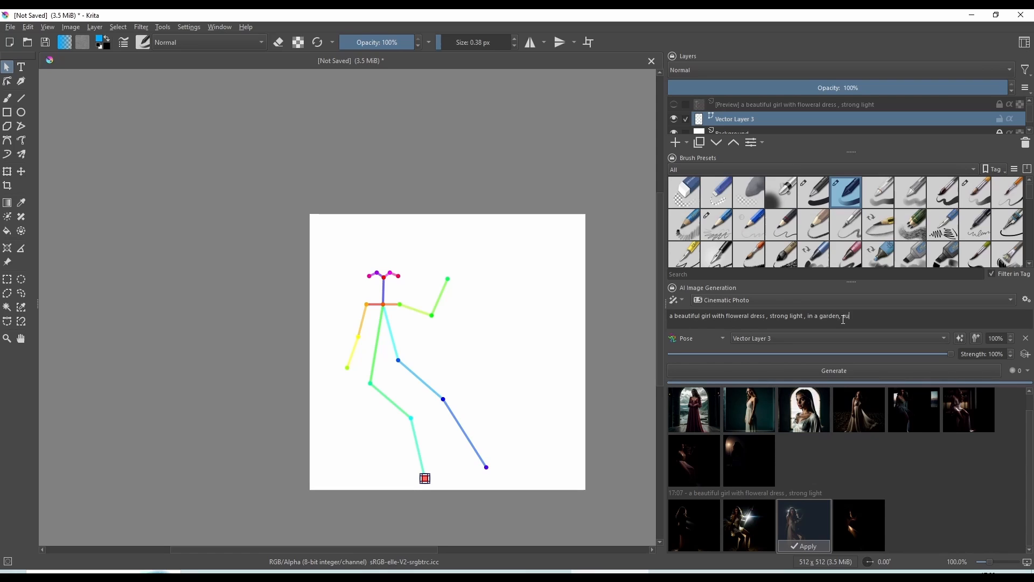
text(day)
Replace the LCM LoRA in the Cinematic Photo style with add_detail.safetensors
click(1027, 300)
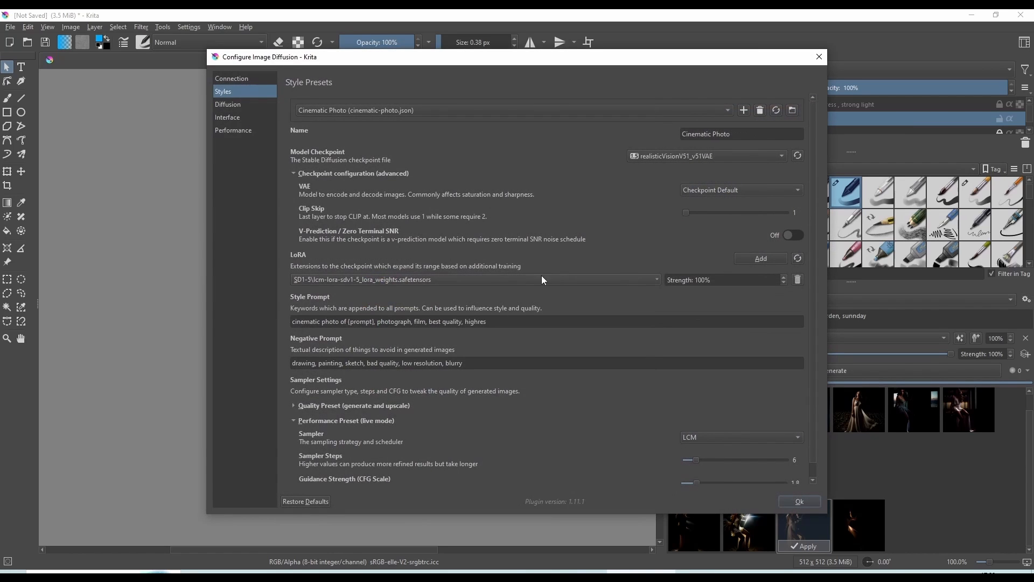
click(798, 279)
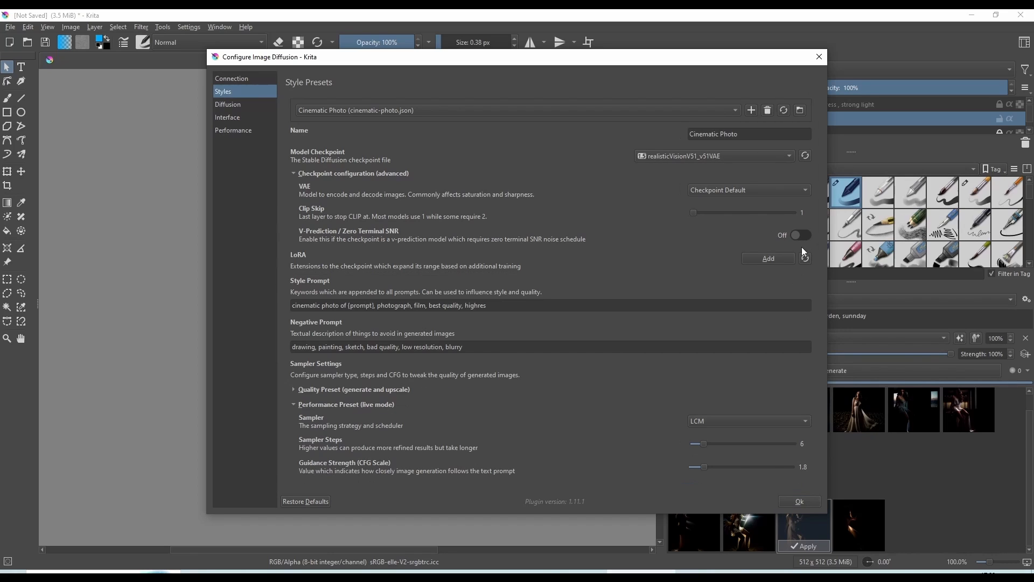
click(783, 265)
click(608, 280)
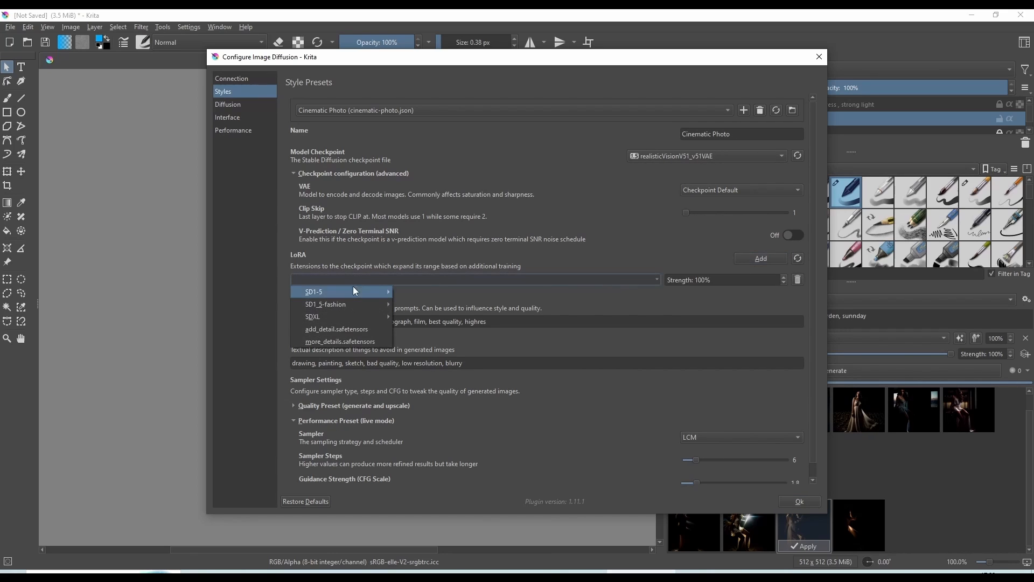
mouse_move(351, 292)
click(336, 329)
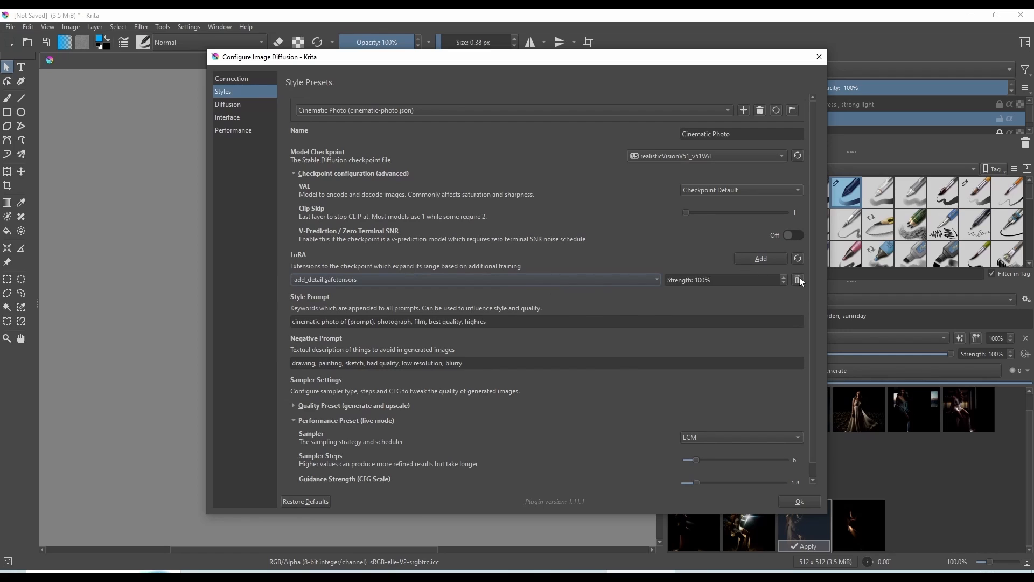
Add FlowersFashion.safetensors from SD1_5-fashion as a second LoRA of the style
click(761, 259)
mouse_move(345, 320)
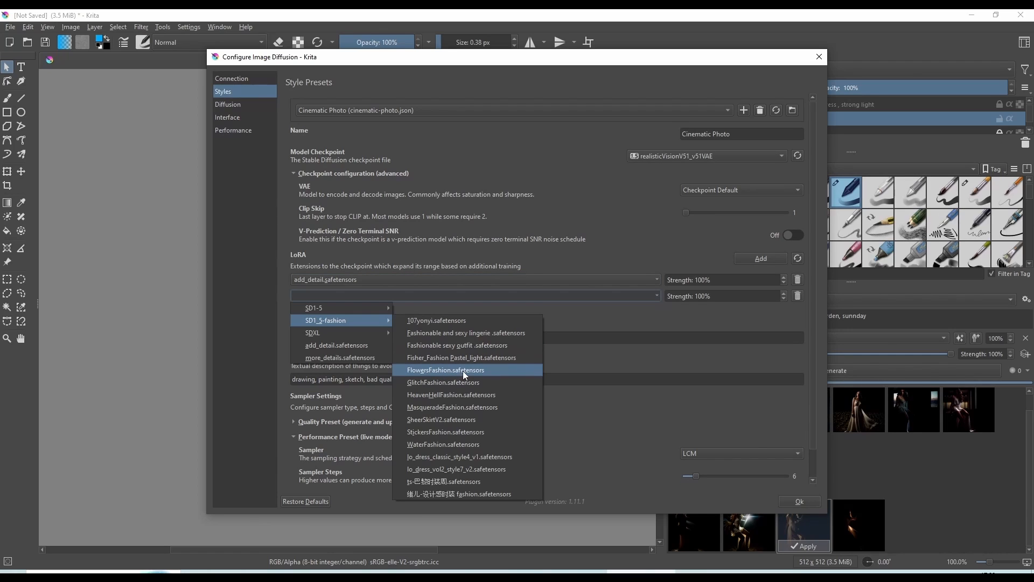
click(468, 370)
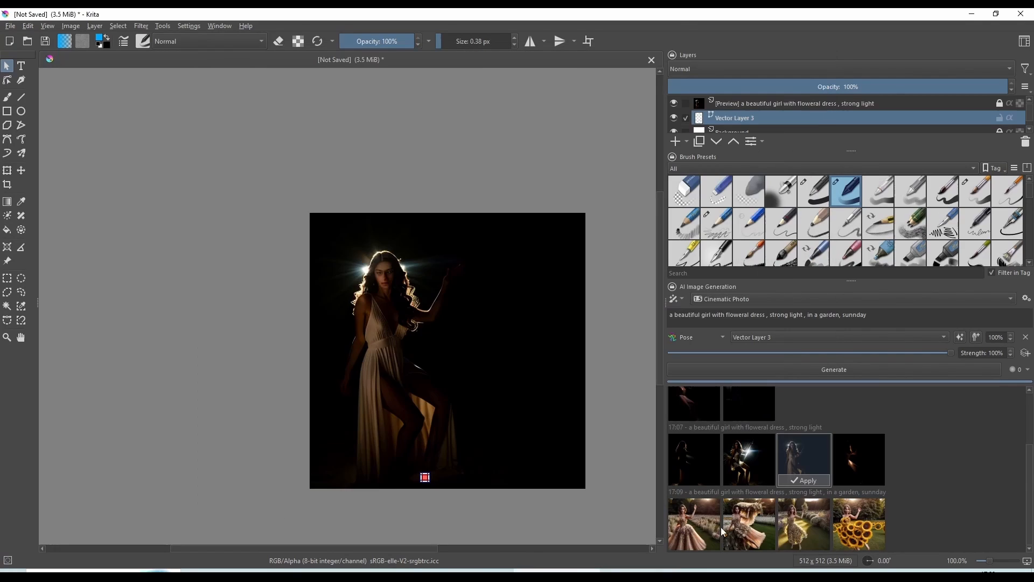
Preview all four images of the garden batch, returning to the first one
click(691, 525)
click(746, 523)
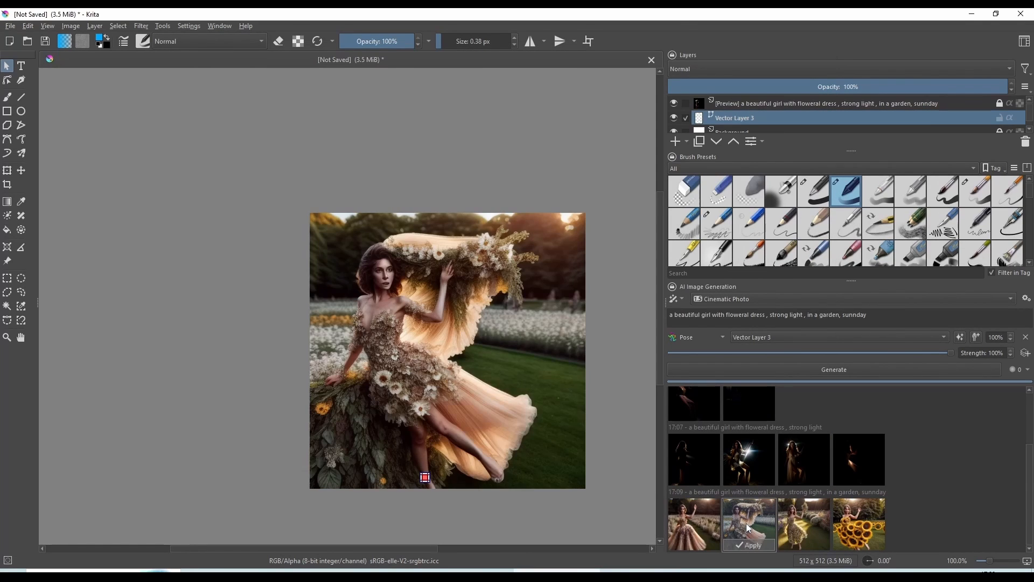
click(811, 518)
click(861, 513)
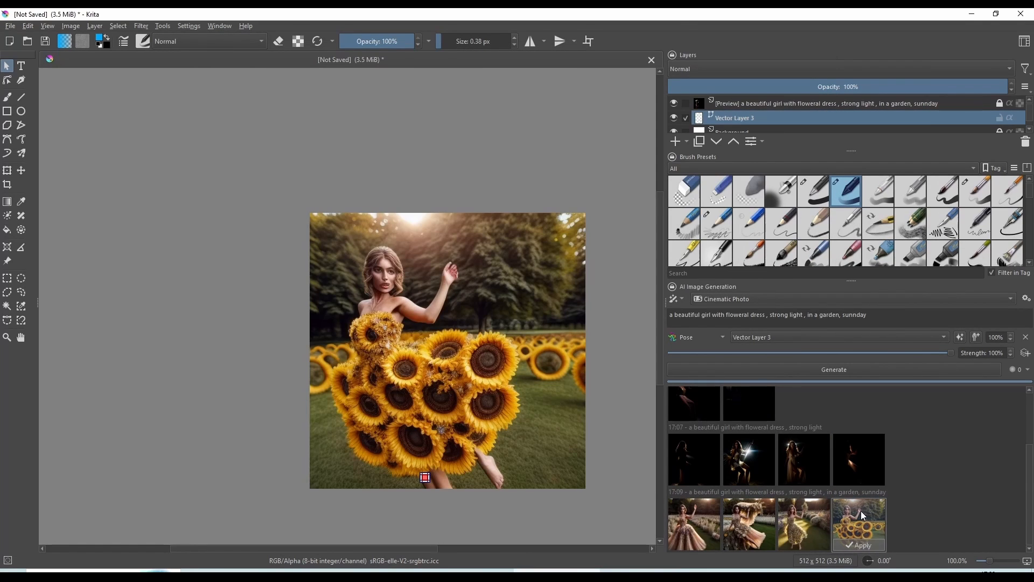
click(697, 519)
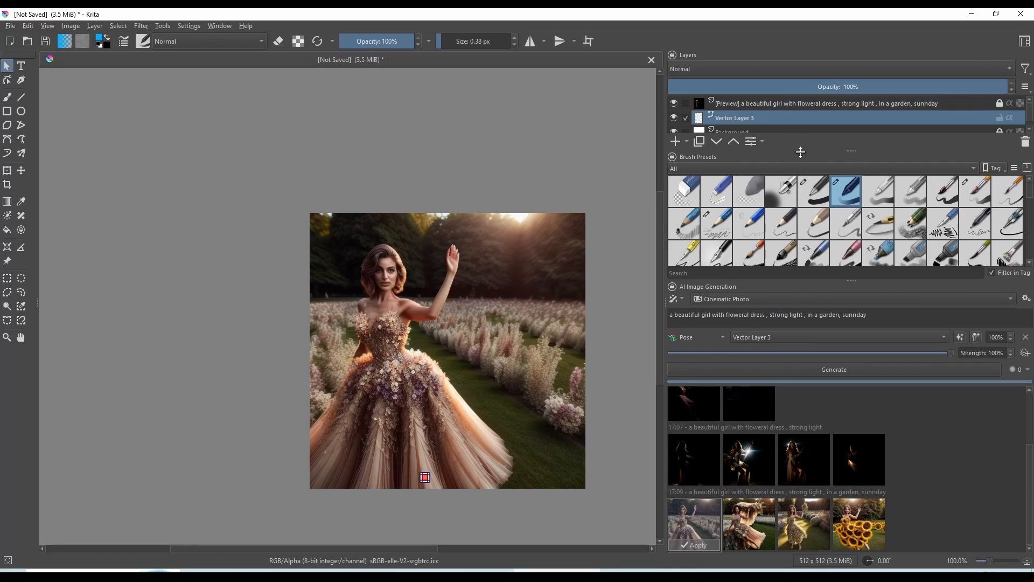
Enlarge the layer list, hide the preview layer, and generate with "ultra realistic , (prefect face) , 32K, UHD" added to the prompt
drag(851, 153, 856, 209)
click(674, 103)
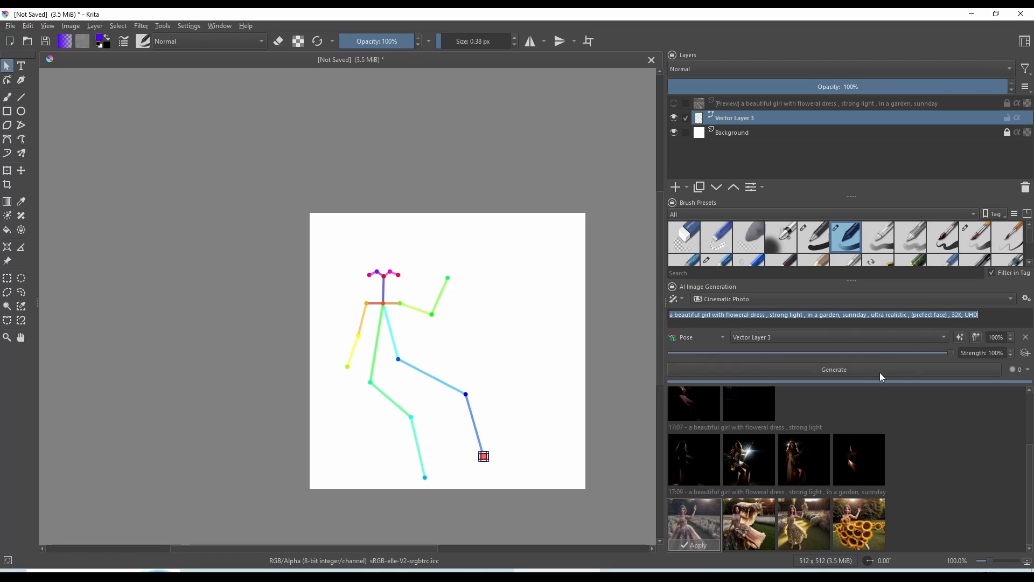
click(881, 373)
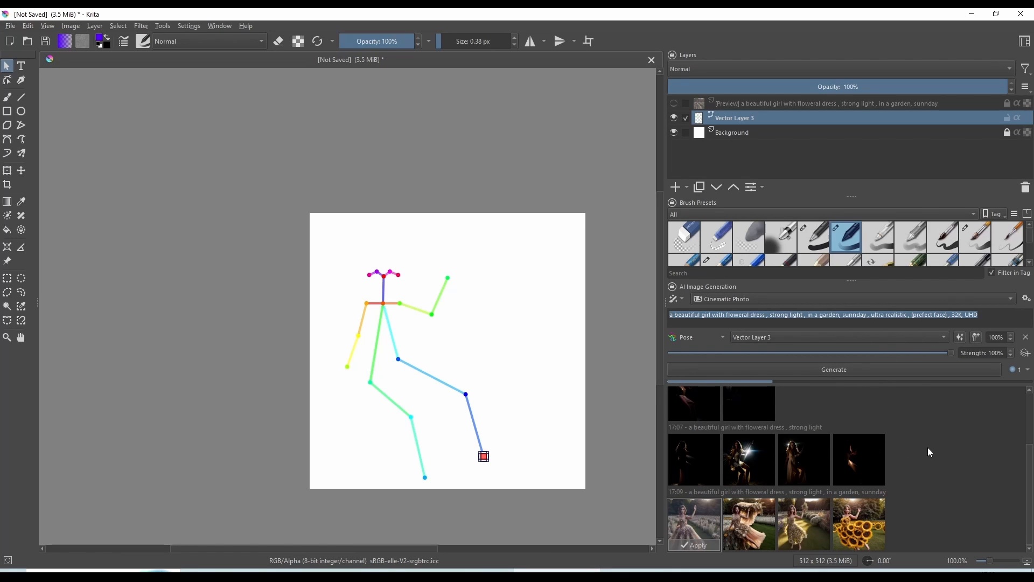
Deselect the foot joint and preview the images generated from the "ultra realistic" prompt
click(592, 416)
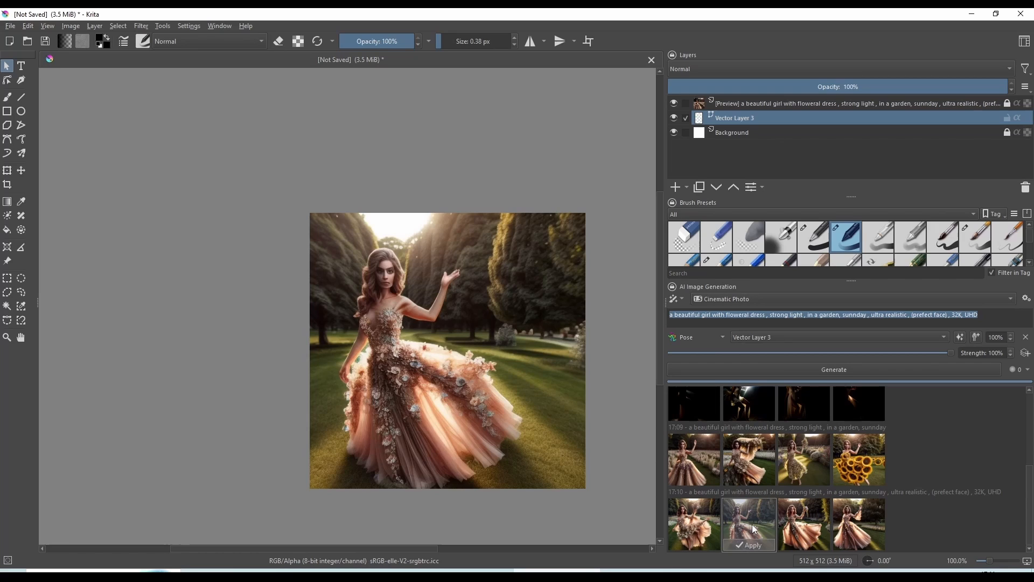
click(803, 525)
click(857, 527)
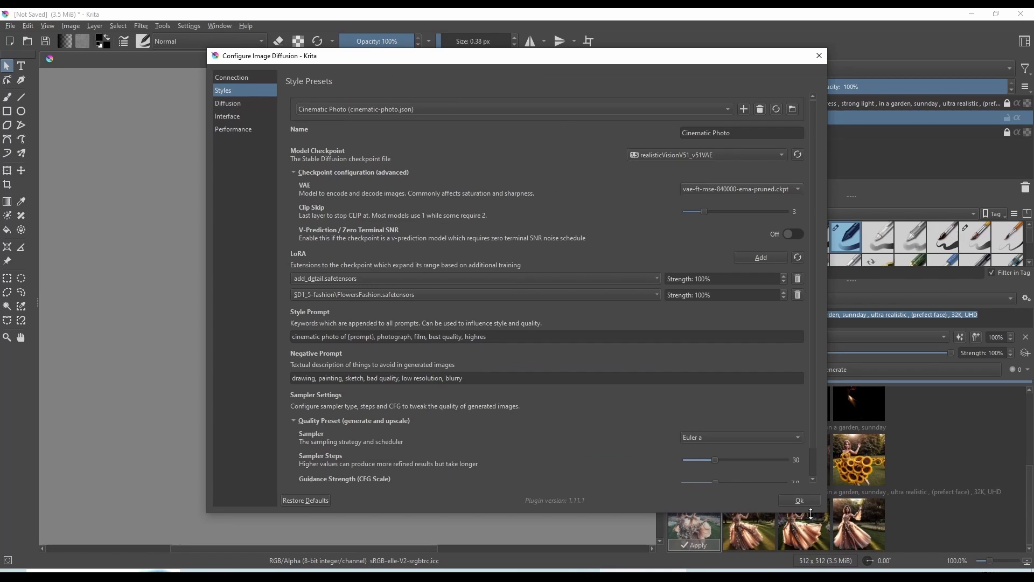
Open the sampler choices of the Cinematic Photo style's quality preset
click(763, 440)
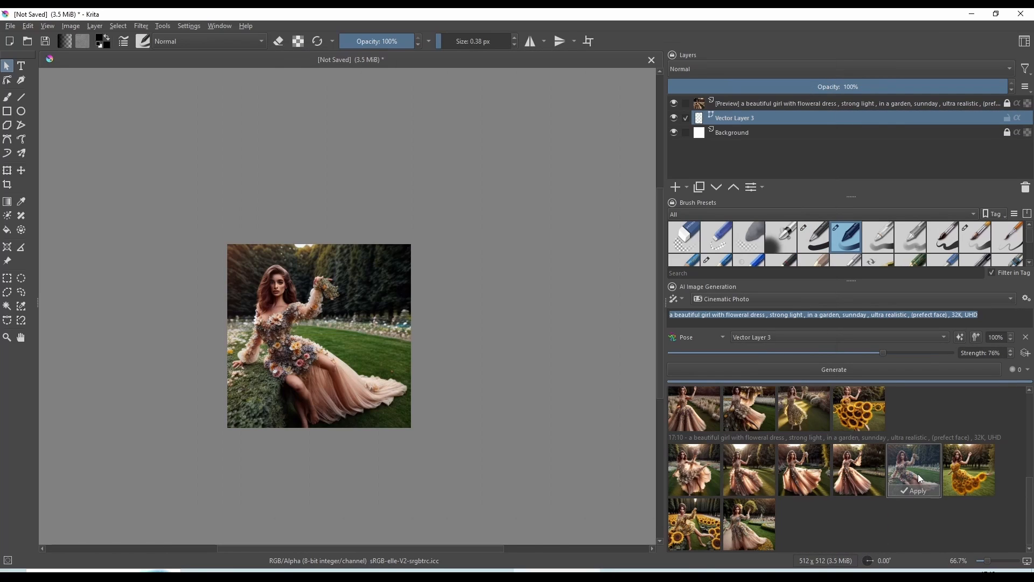
Preview the sunflower dress image and the last generated garden image, and examine the latter up close
click(960, 469)
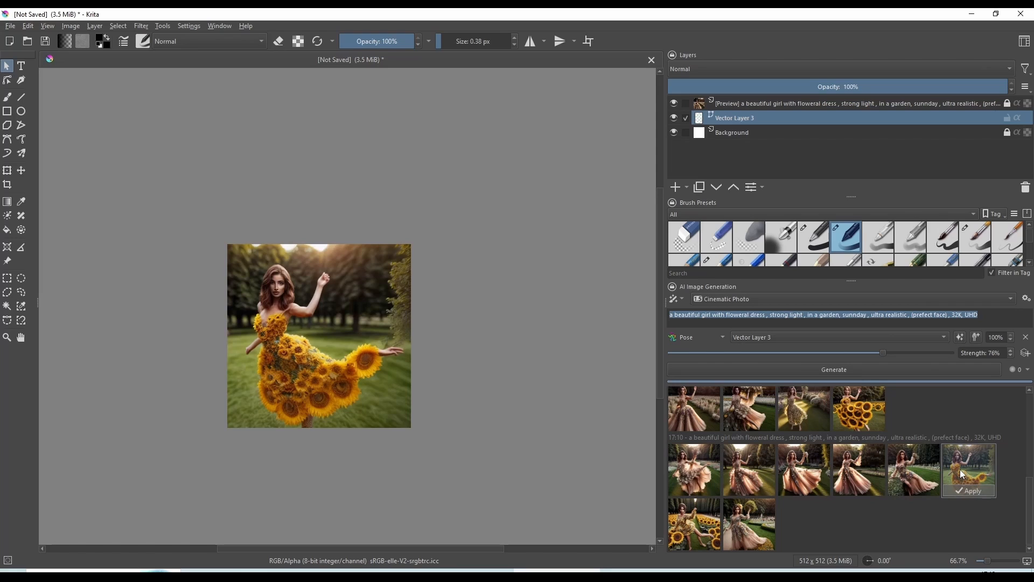
click(755, 520)
scroll(319, 359, up, 3)
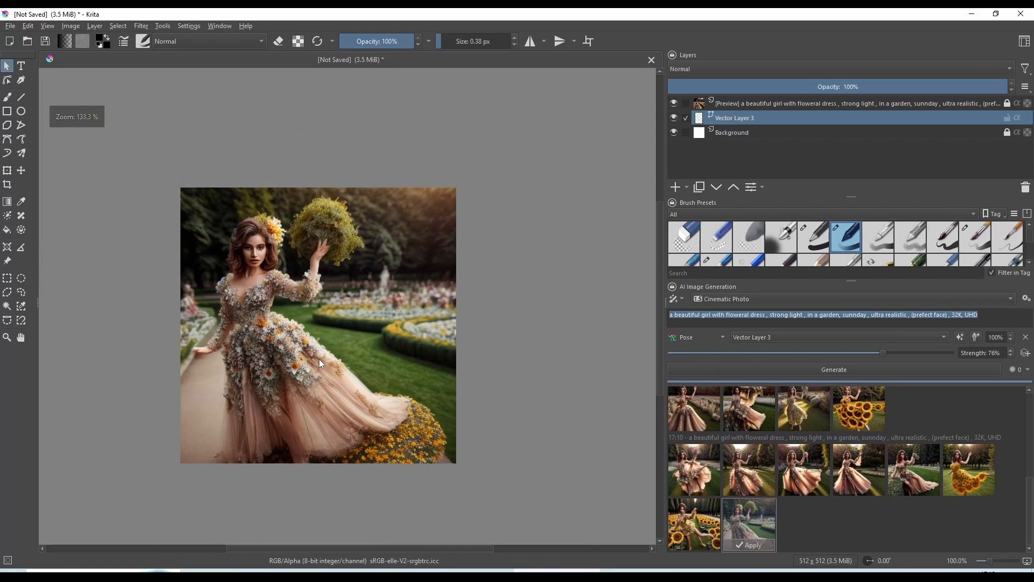
scroll(318, 360, down, 1)
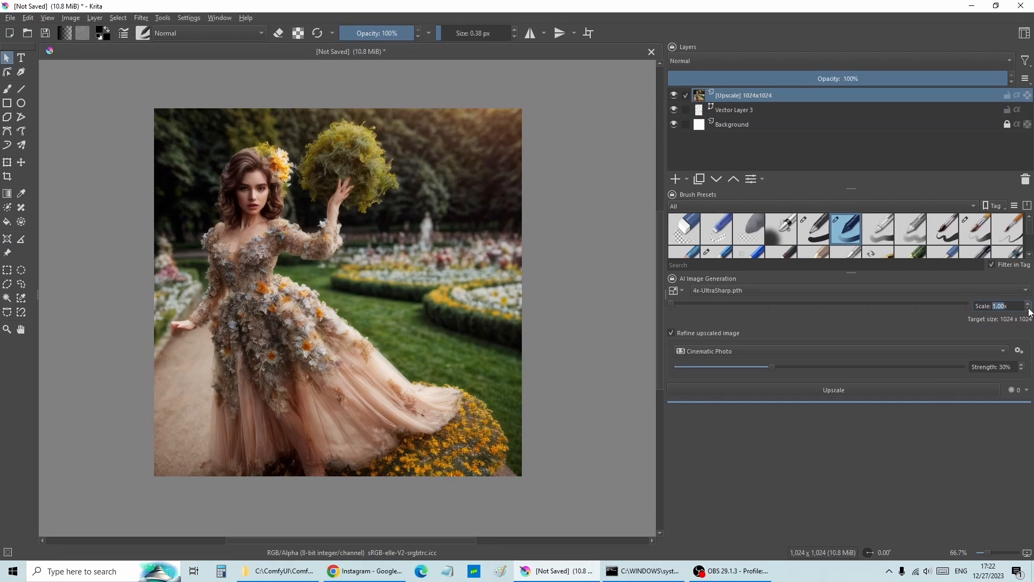
Set the upscale factor to 1.50x with the 4x-UltraSharp.pth model and start upscaling the image
click(1029, 304)
click(1029, 308)
click(1029, 306)
click(1028, 303)
click(840, 390)
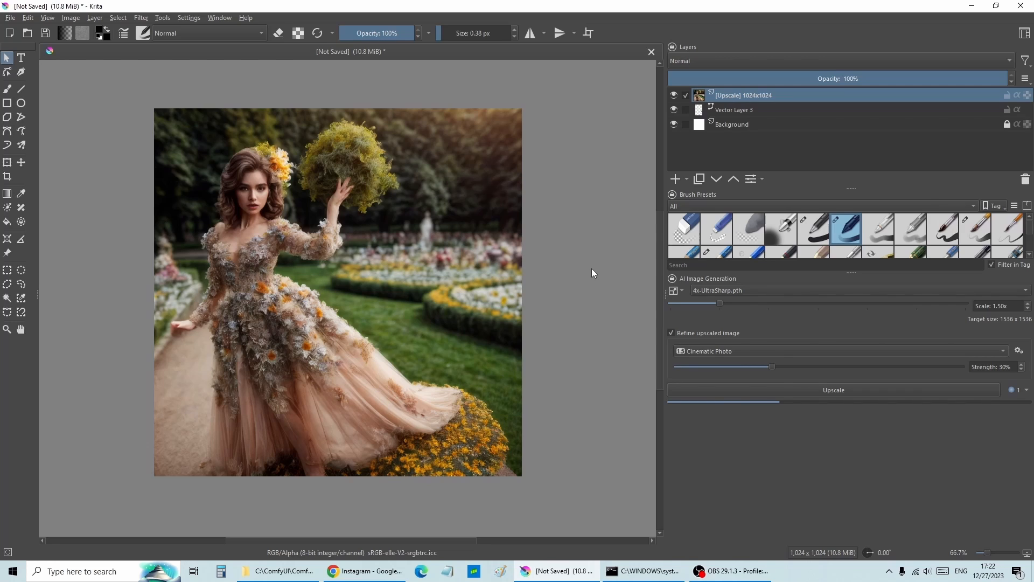